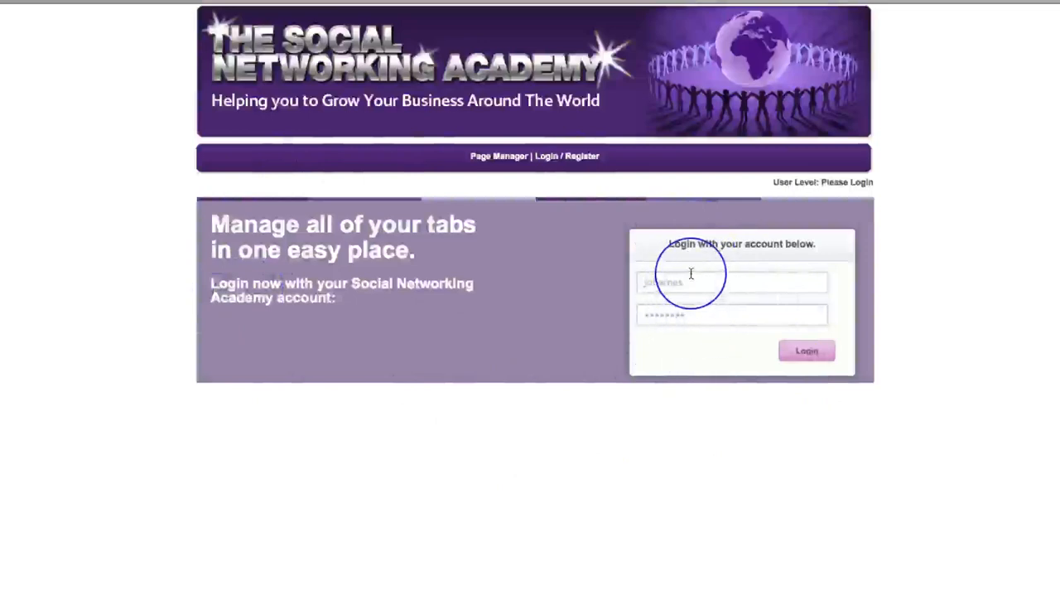
pyautogui.click(690, 283)
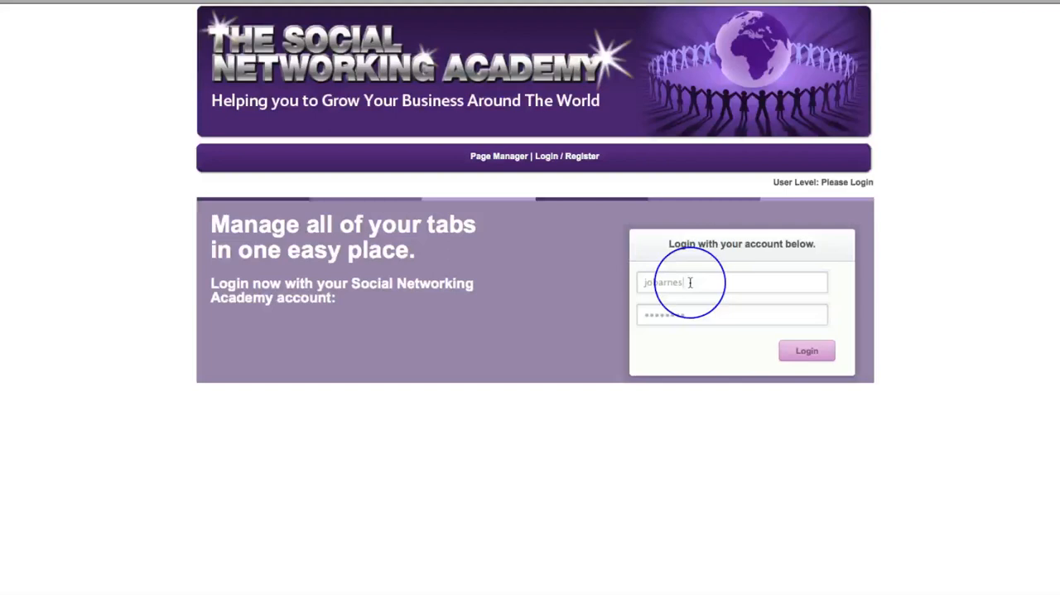
pyautogui.click(838, 2)
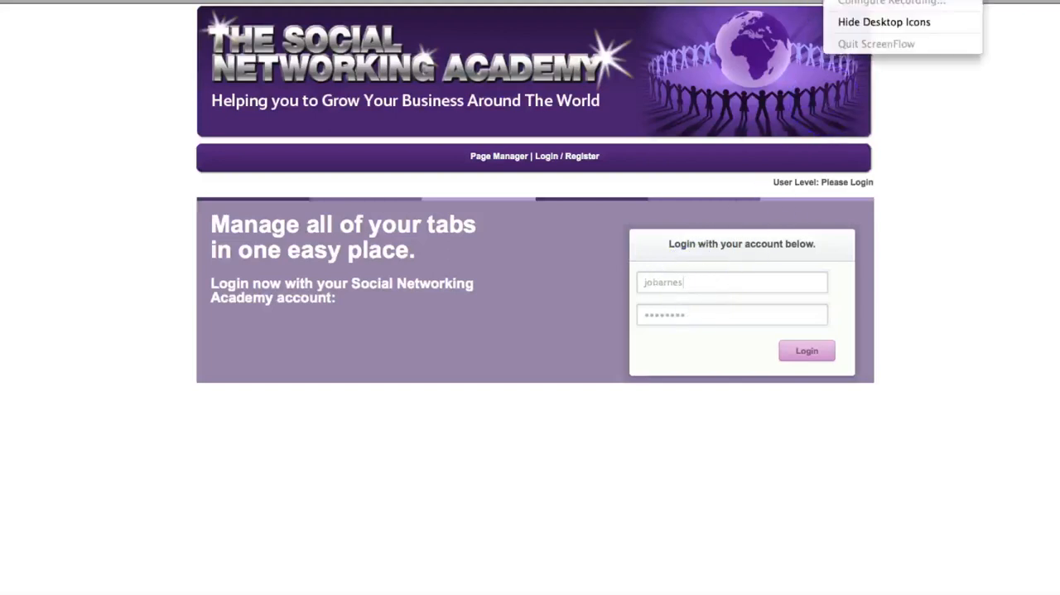
pyautogui.click(839, 2)
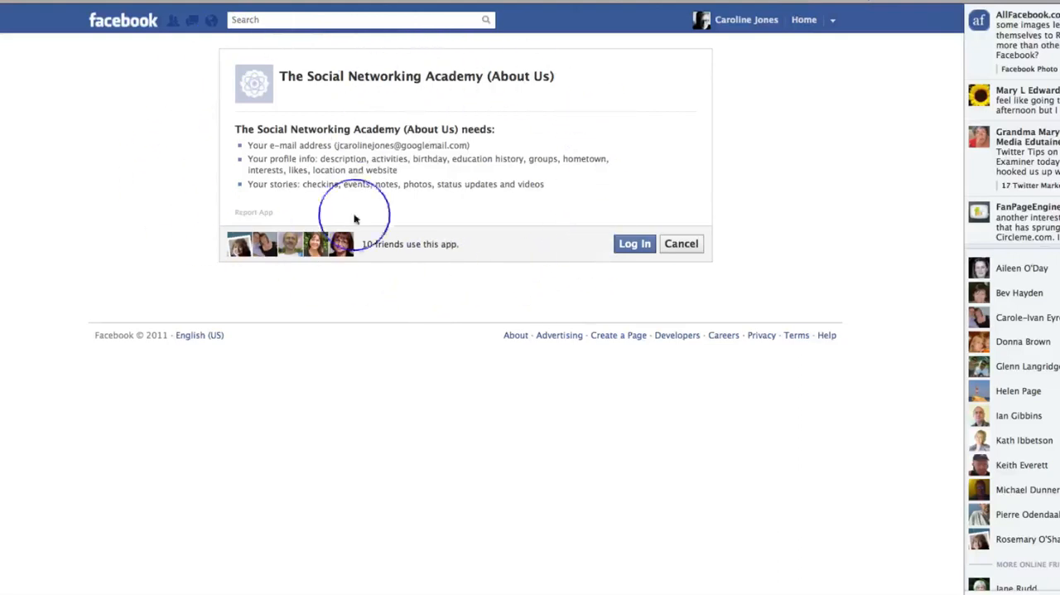
# Log in to The Social Networking Academy (About Us) app through Facebook and allow all the additional permissions it requests
pyautogui.click(636, 245)
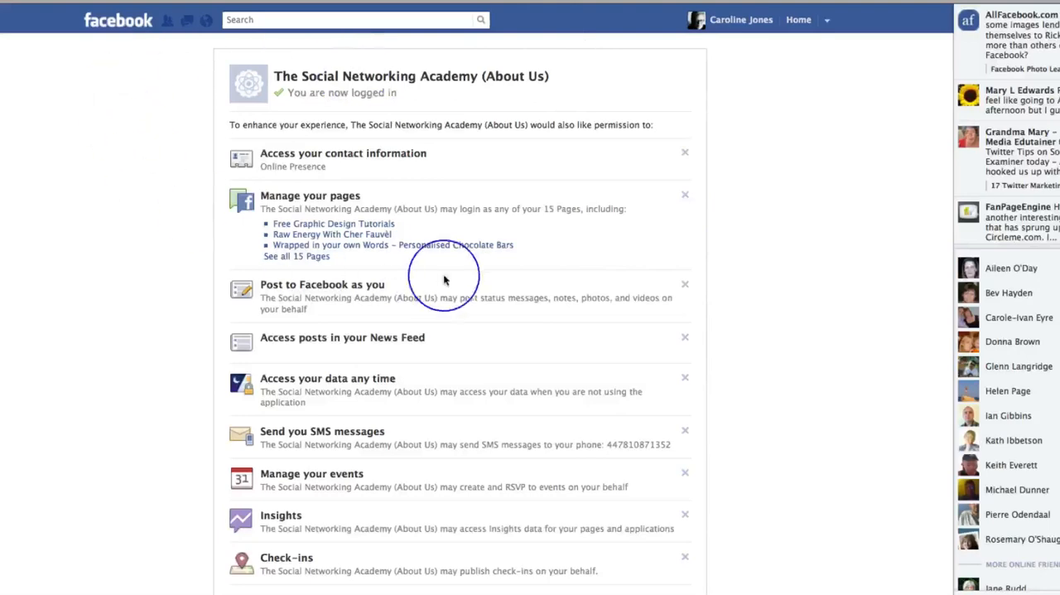
pyautogui.scroll(-5, 820, 278)
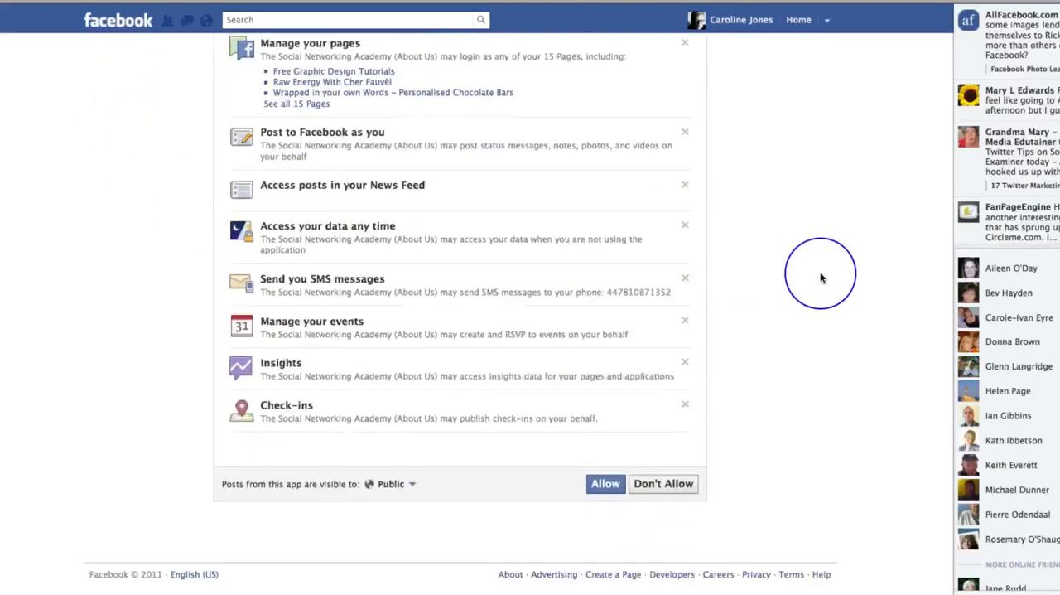
pyautogui.scroll(5, 821, 278)
pyautogui.scroll(-1, 398, 474)
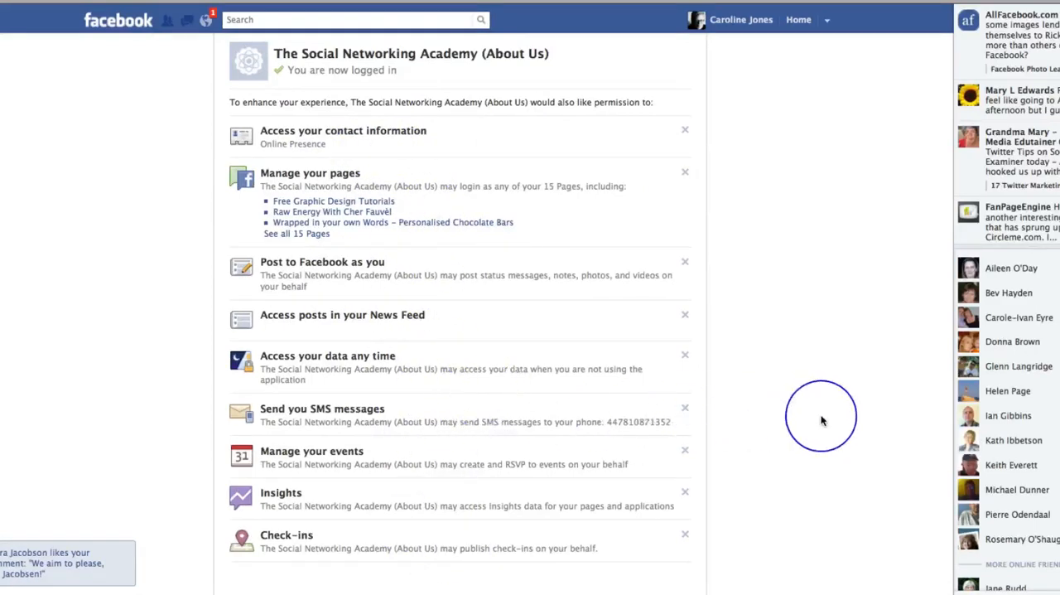
pyautogui.scroll(-3, 858, 421)
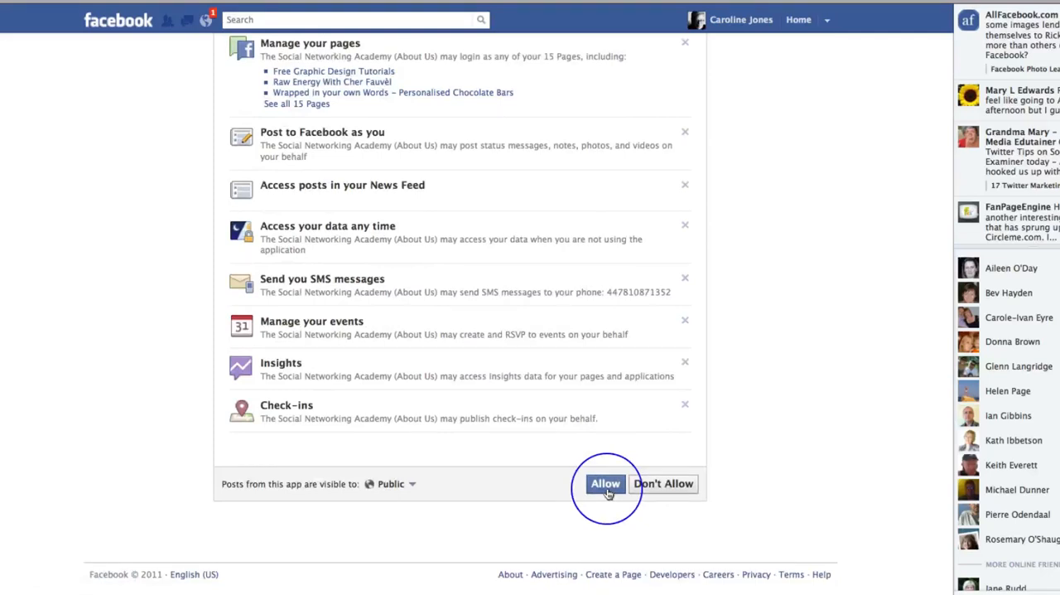
pyautogui.click(606, 485)
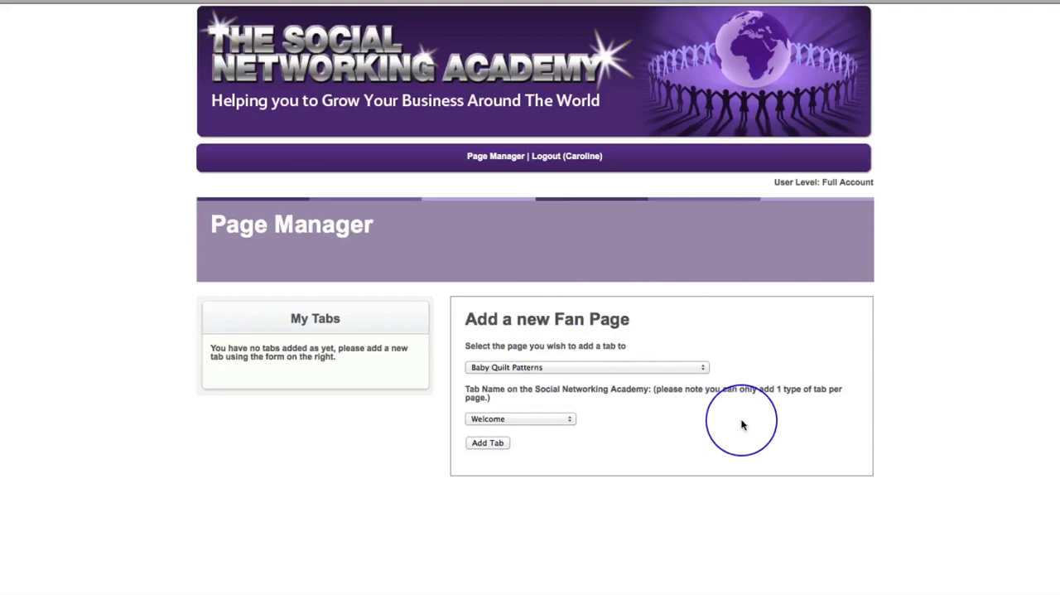
# Add a Welcome tab to the Free Graphic Design Tutorials fan page
pyautogui.click(703, 373)
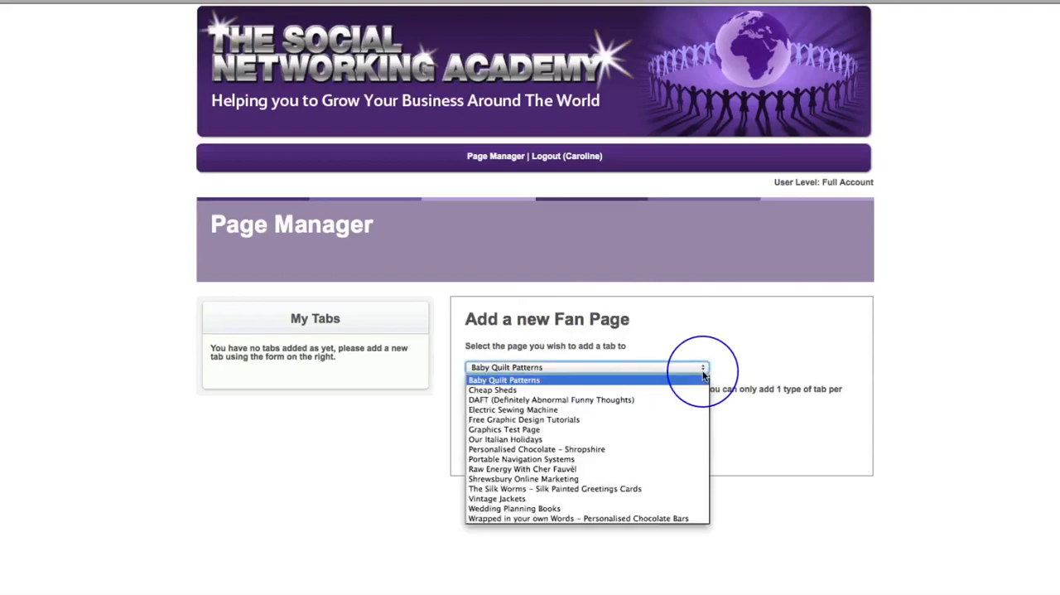
pyautogui.click(569, 420)
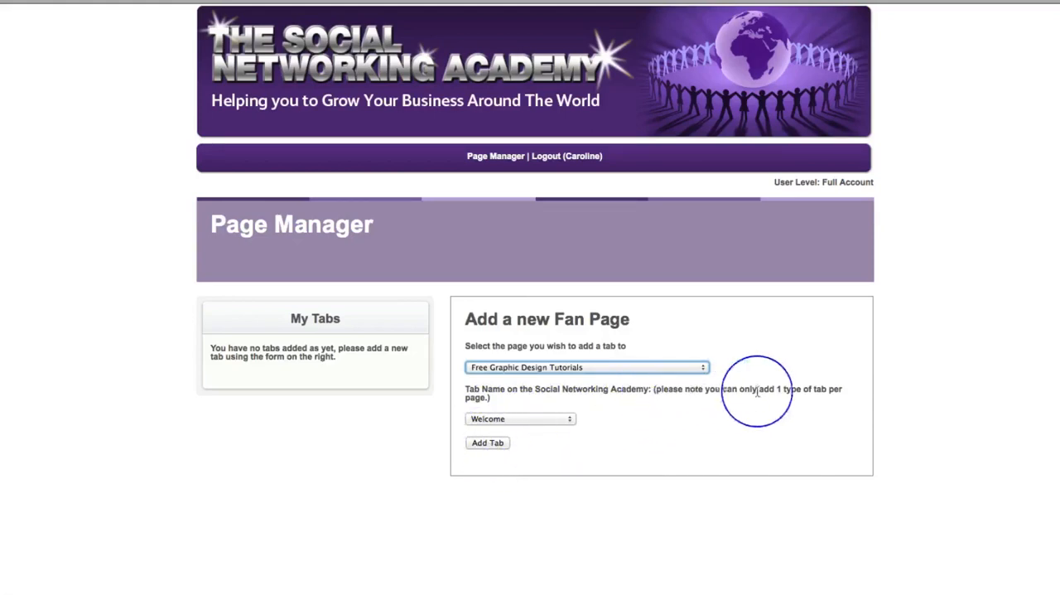
pyautogui.click(569, 420)
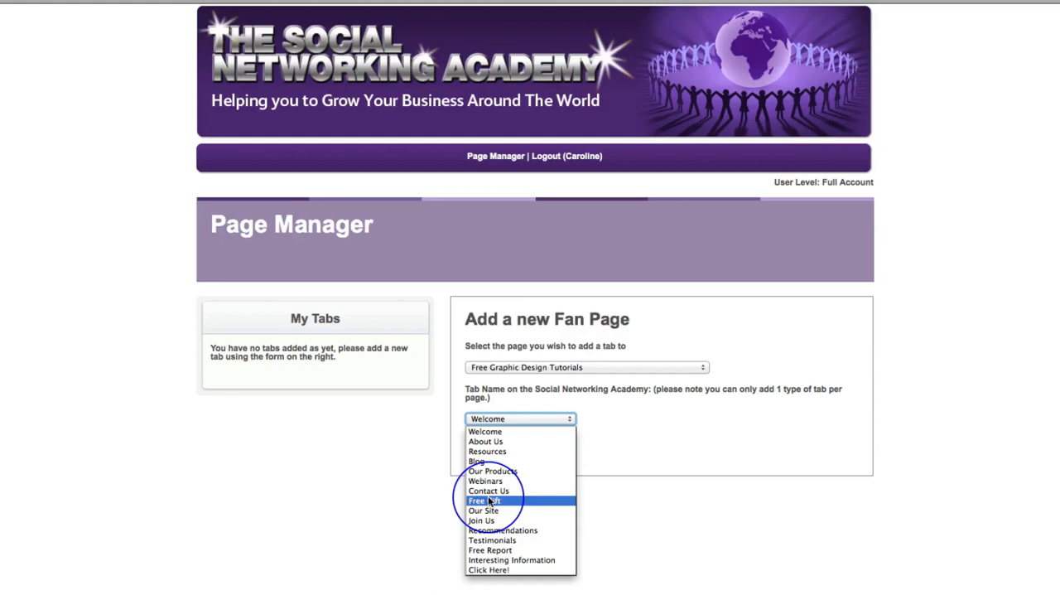
pyautogui.click(485, 431)
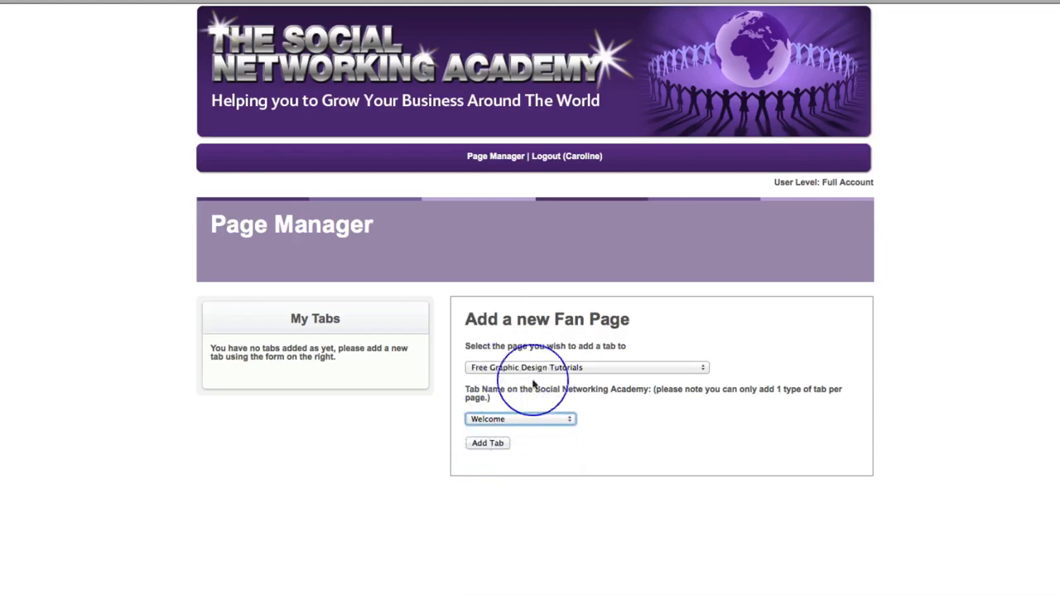
pyautogui.click(487, 443)
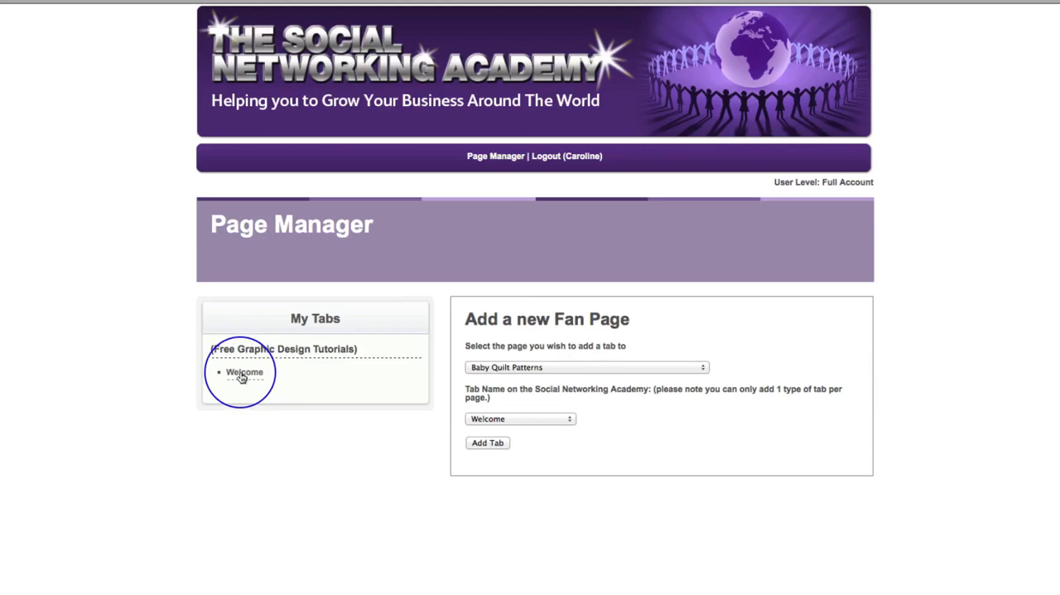
# Open the Welcome tab of Free Graphic Design Tutorials in the tab editor and look over the available widgets
pyautogui.click(241, 374)
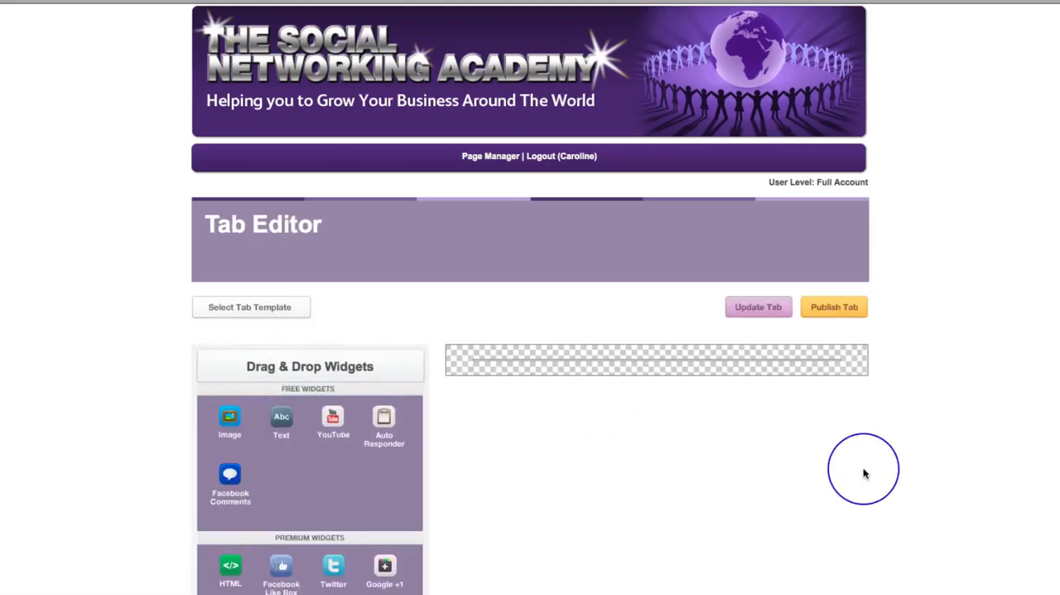
pyautogui.scroll(-3, 864, 473)
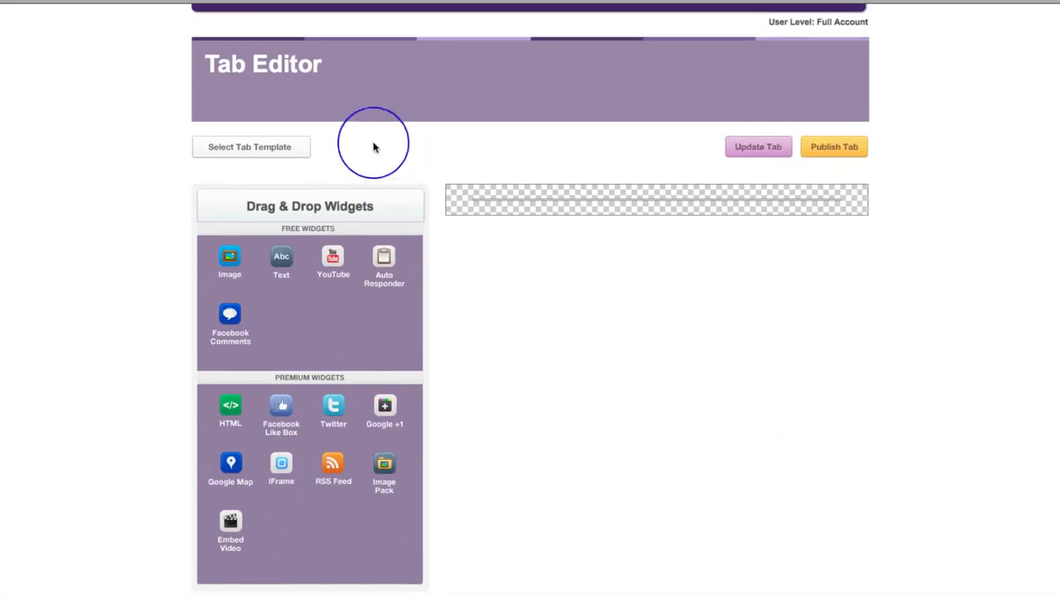
pyautogui.scroll(-2, 430, 363)
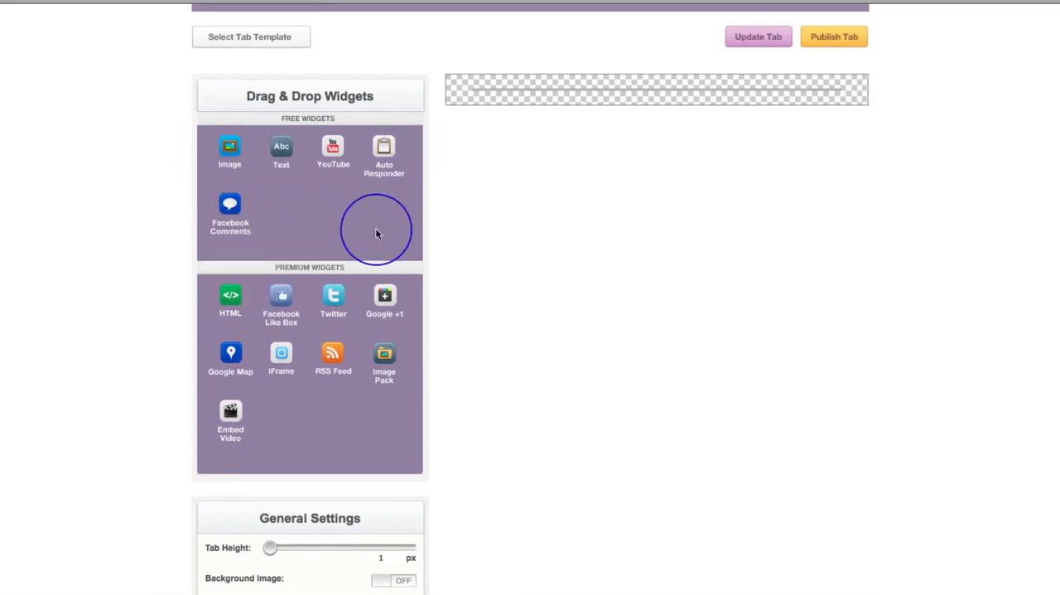
pyautogui.scroll(-1, 402, 263)
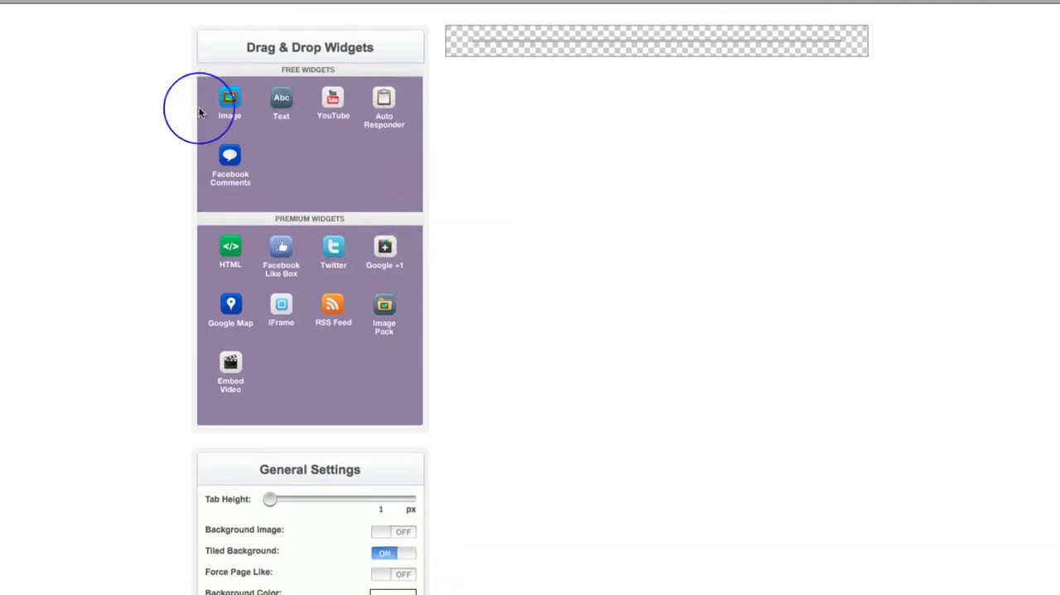
pyautogui.moveTo(217, 301); pyautogui.dragTo(382, 401)
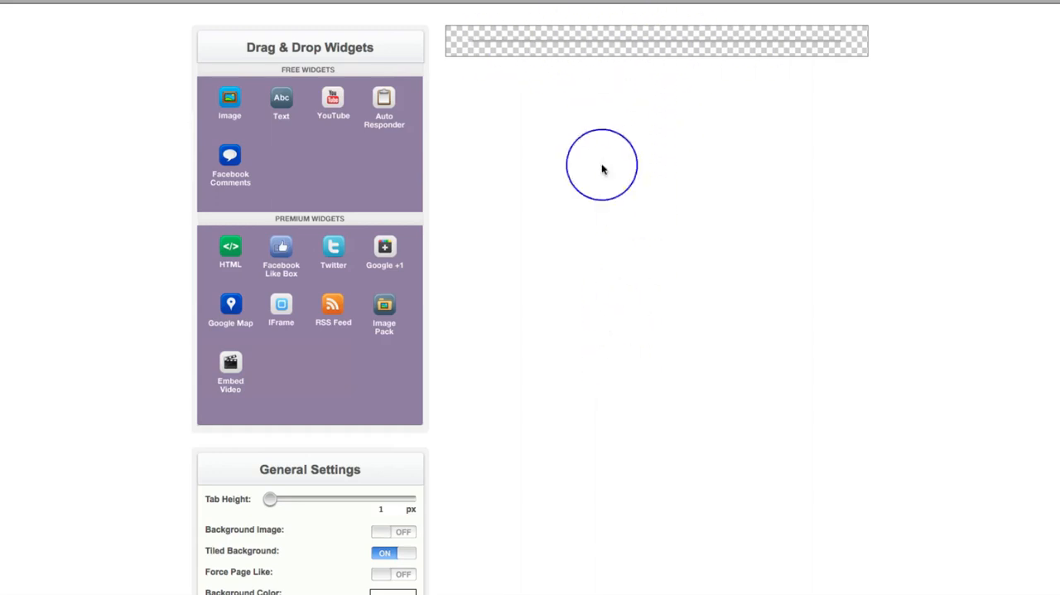
# Increase the tab height in the general settings to about 883 px
pyautogui.scroll(-1, 598, 223)
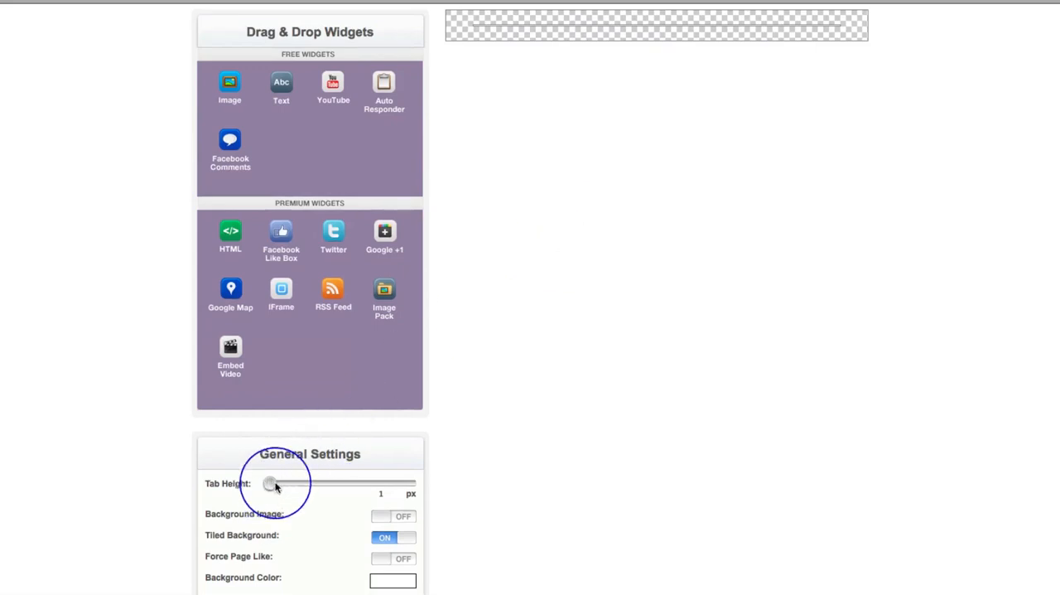
pyautogui.moveTo(269, 486); pyautogui.dragTo(334, 490)
pyautogui.scroll(-1, 917, 378)
pyautogui.scroll(-3, 917, 379)
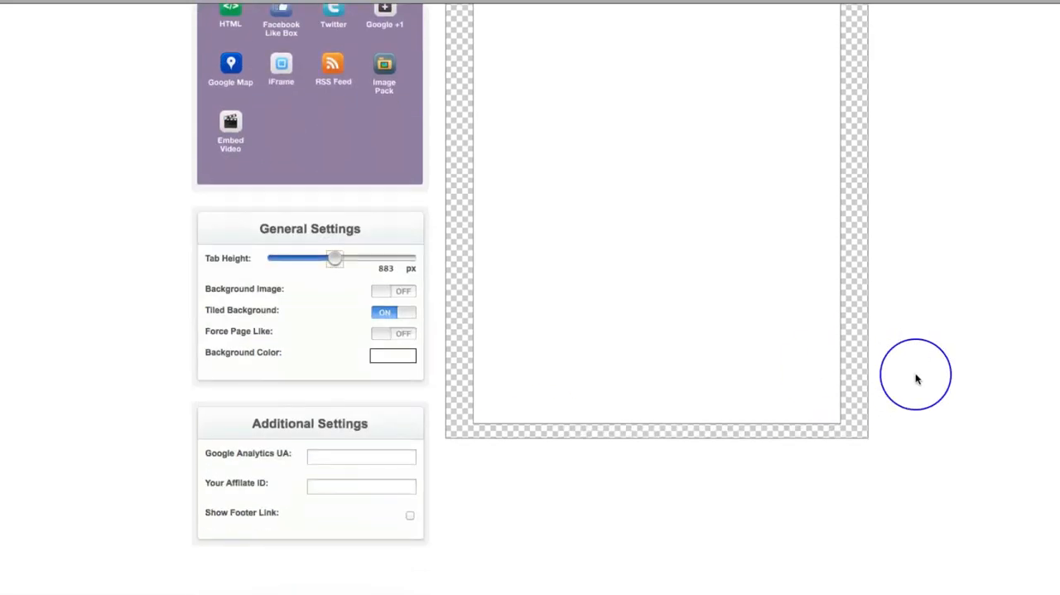
# Examine the enlarged tab canvas together with the widget list and the general settings
pyautogui.scroll(6, 917, 379)
pyautogui.scroll(-2, 917, 379)
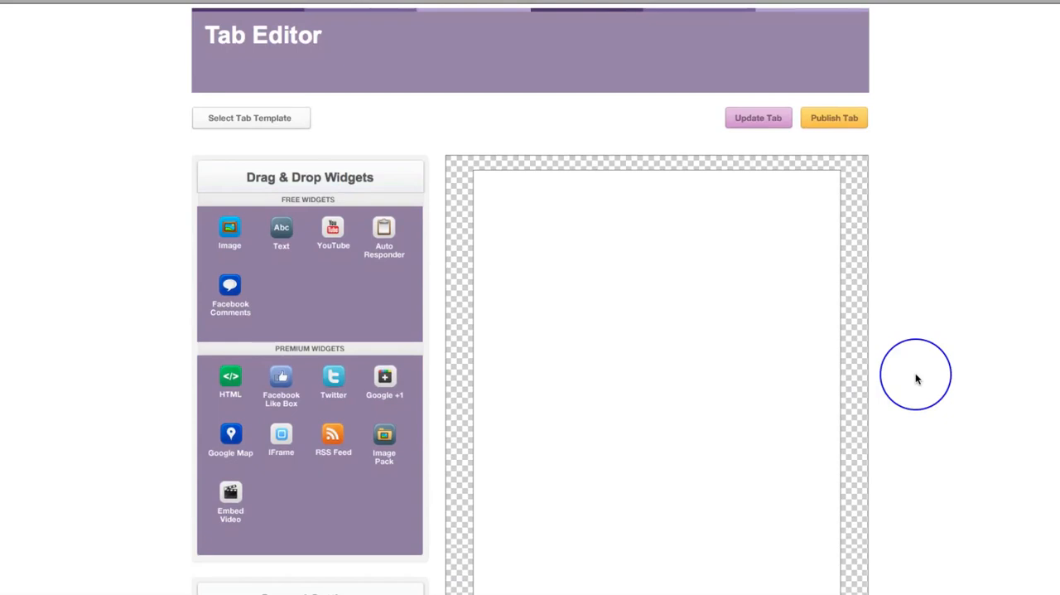
pyautogui.scroll(-4, 950, 325)
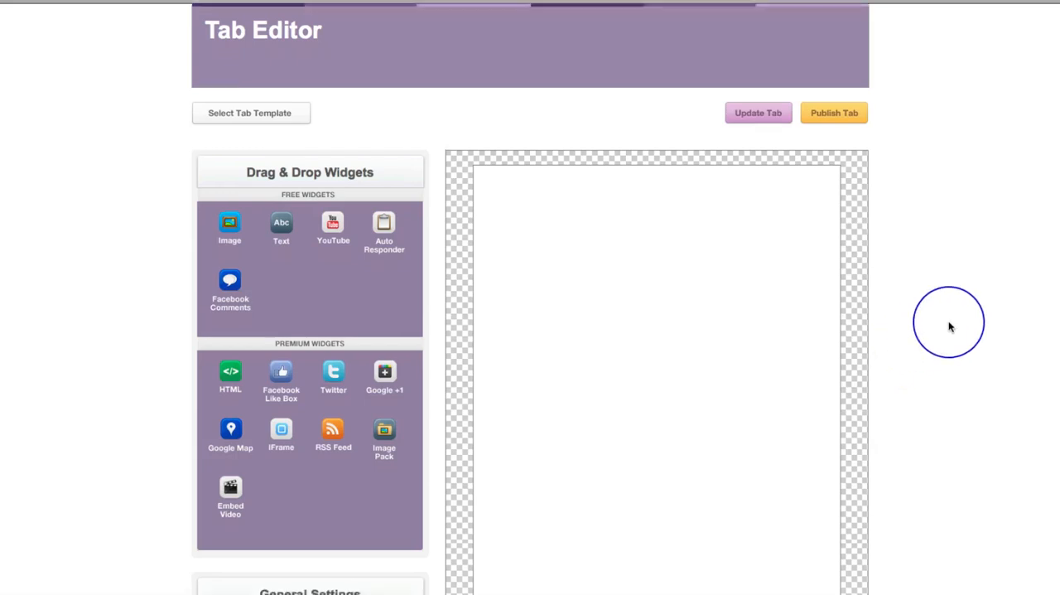
pyautogui.scroll(-2, 950, 325)
pyautogui.scroll(6, 949, 324)
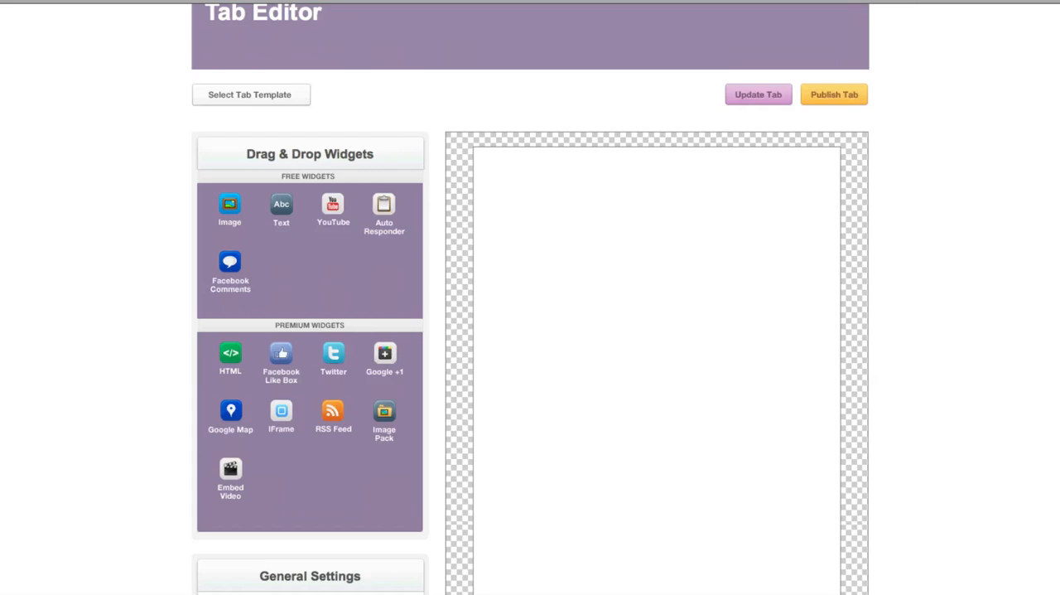
pyautogui.scroll(-3, 887, 237)
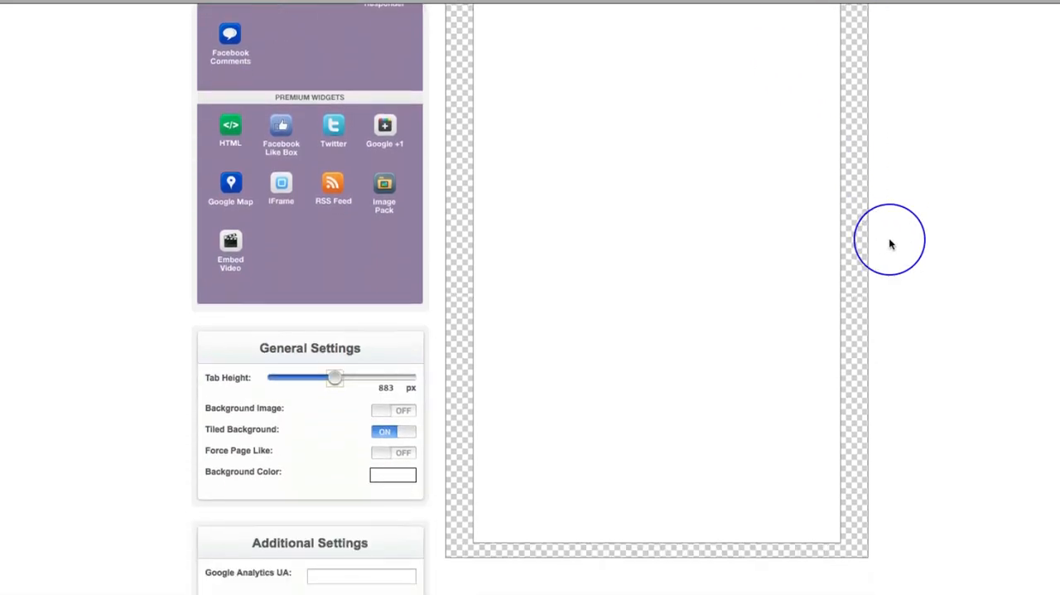
pyautogui.scroll(3, 887, 237)
pyautogui.scroll(1, 891, 244)
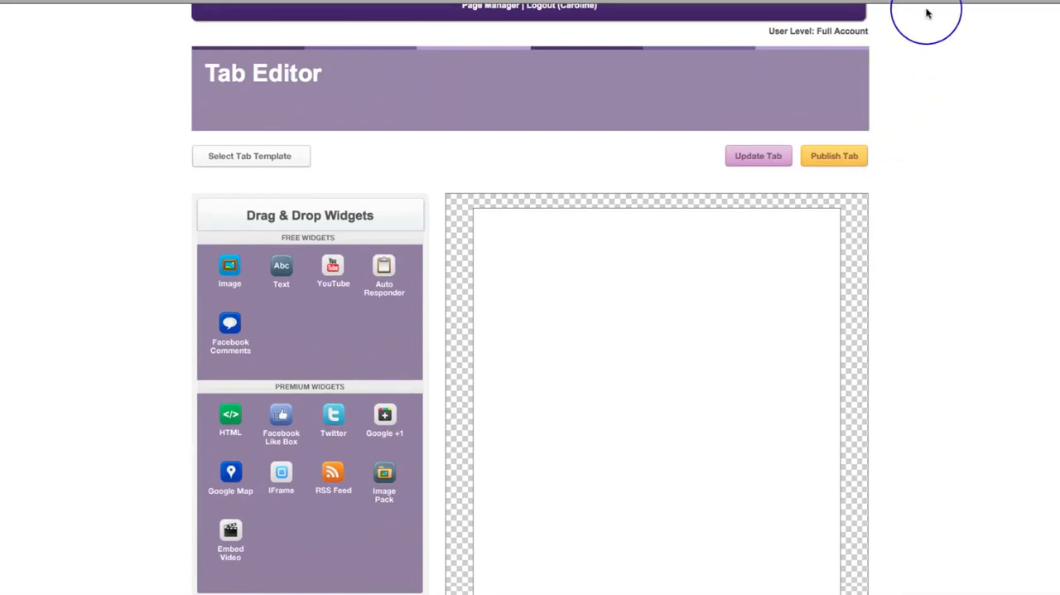
pyautogui.click(833, 0)
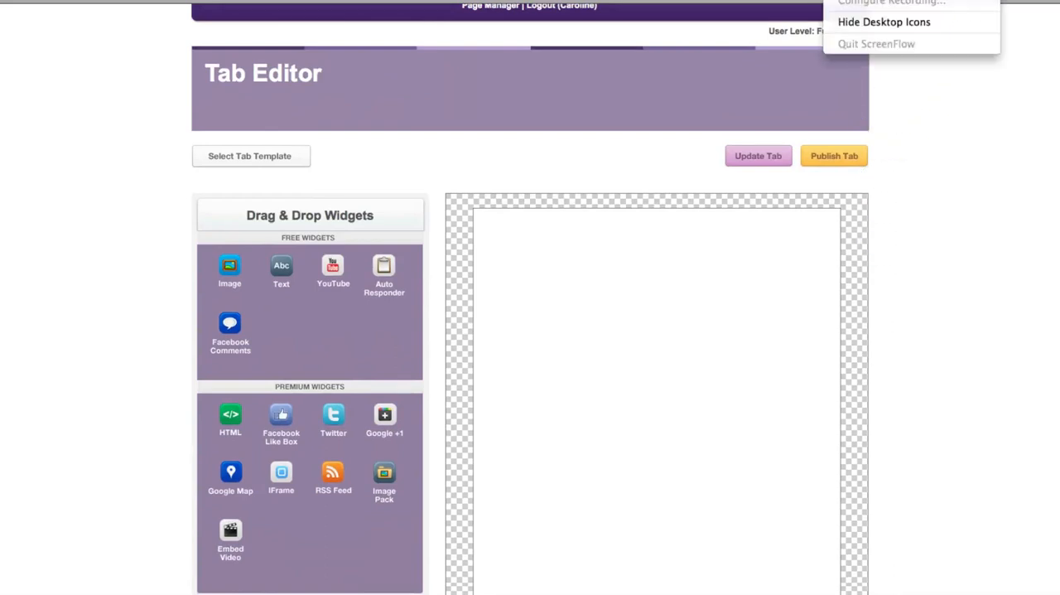
pyautogui.click(866, 0)
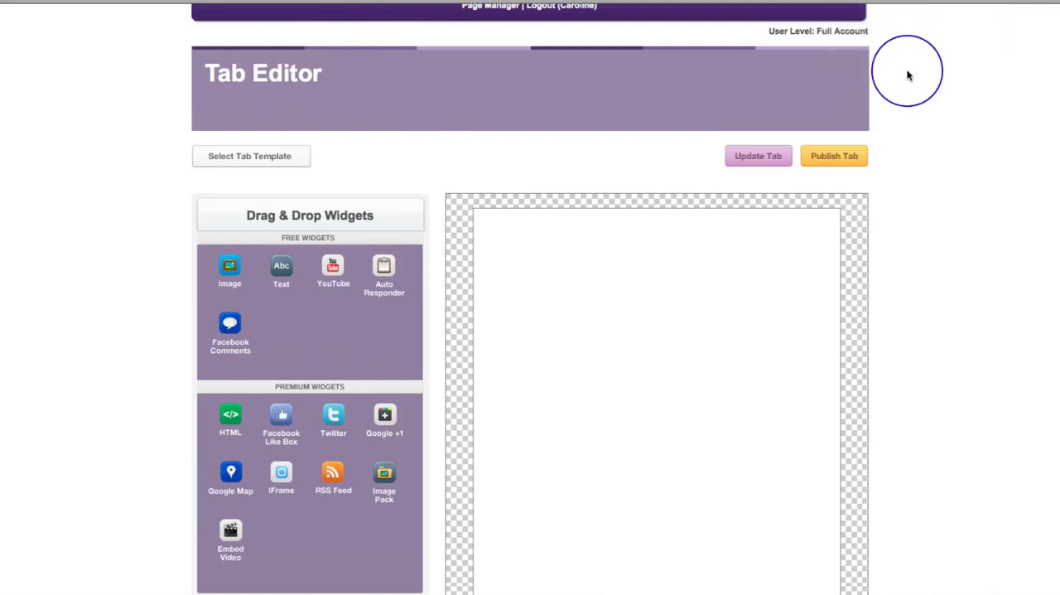
# Add the image "Master header image vers 2 - halloween.png" without a link to the tab and enlarge it to nearly the full canvas width
pyautogui.scroll(-1, 985, 138)
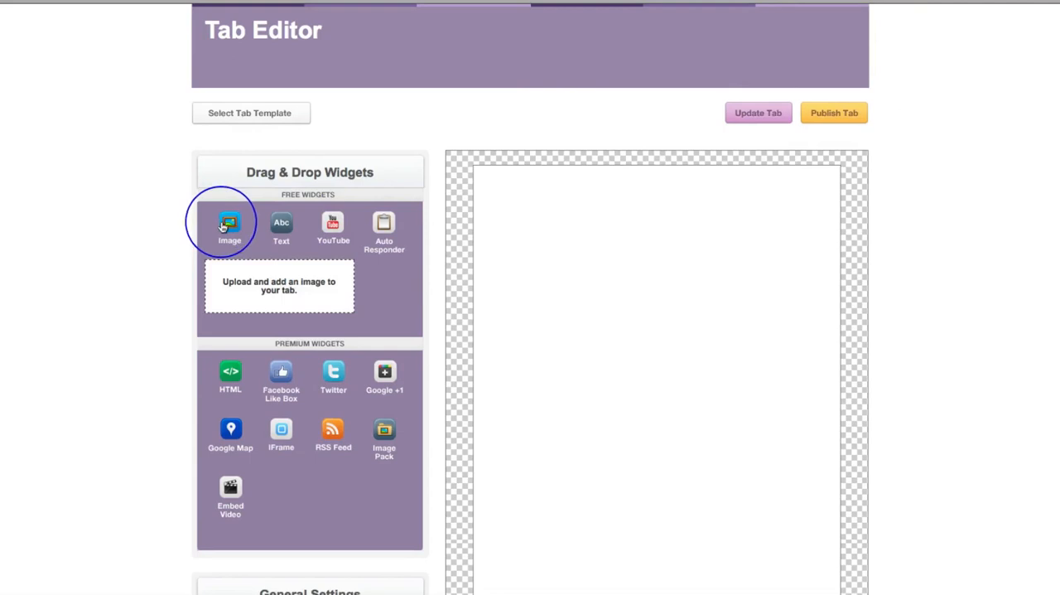
pyautogui.moveTo(224, 226); pyautogui.dragTo(552, 204)
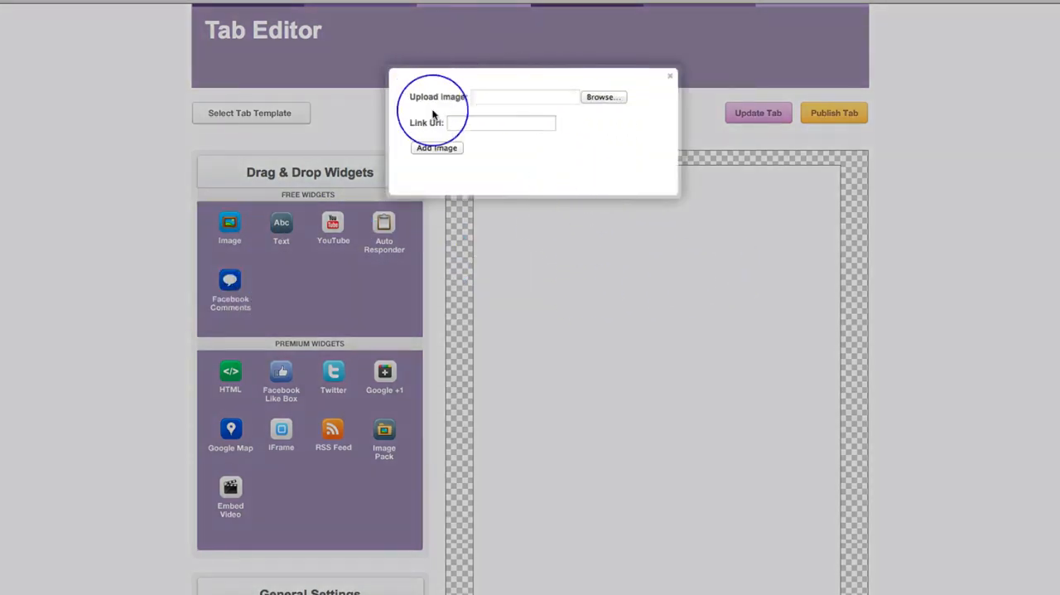
pyautogui.click(598, 98)
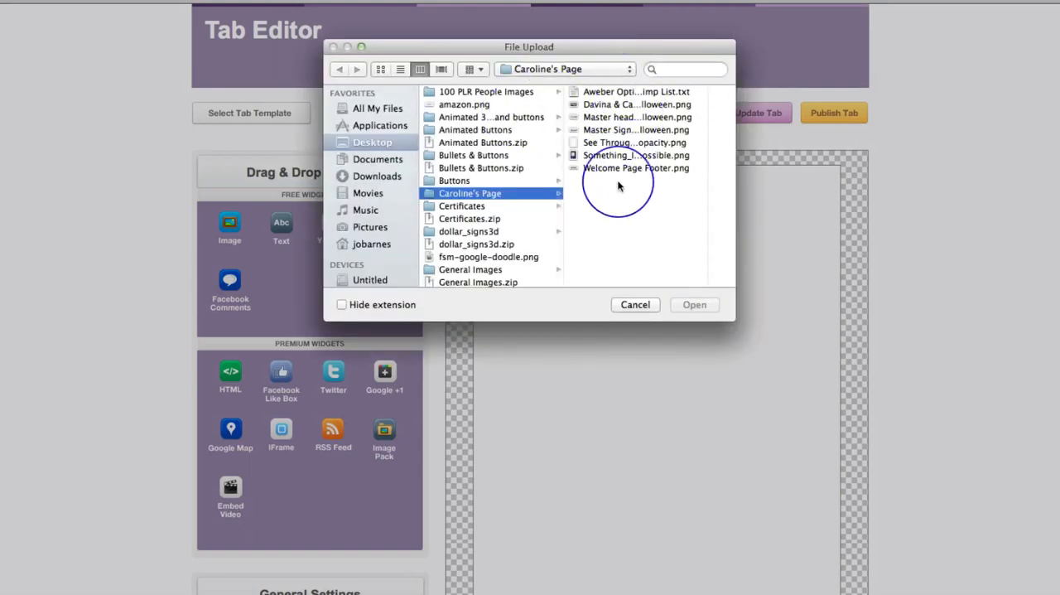
pyautogui.click(611, 116)
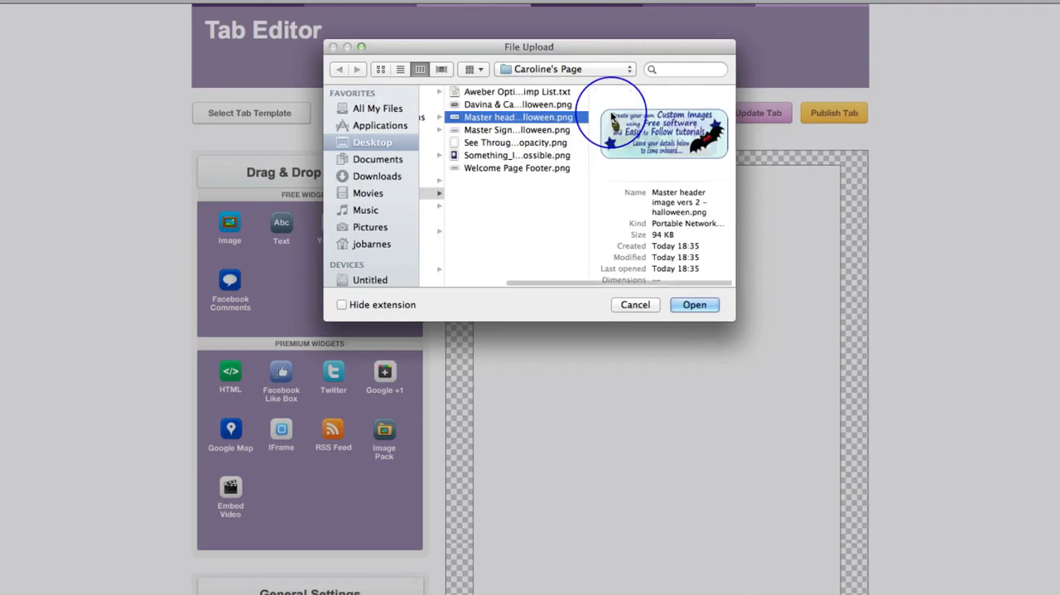
pyautogui.click(695, 304)
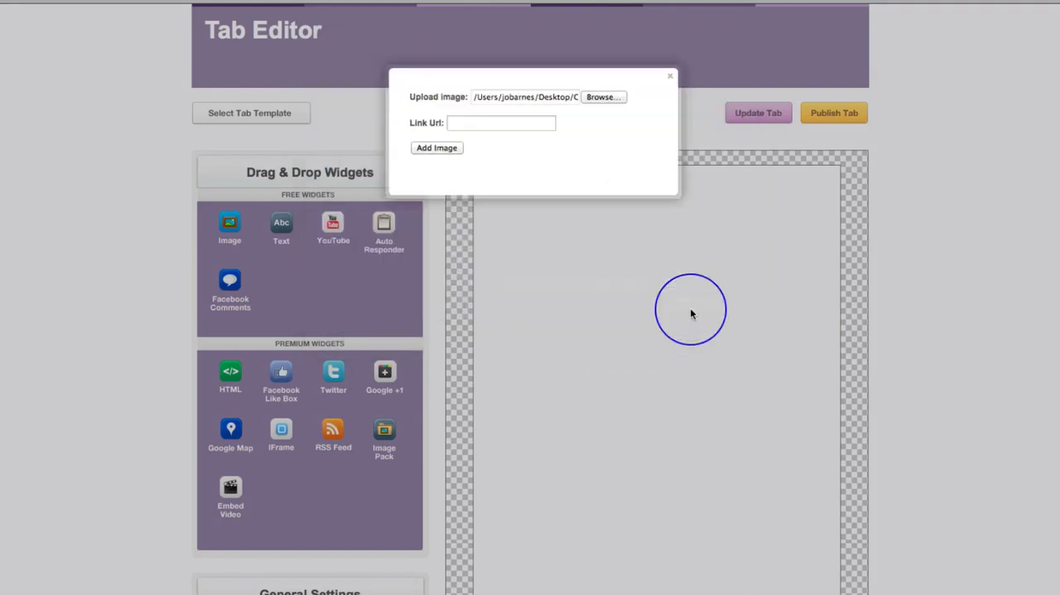
pyautogui.click(437, 147)
pyautogui.moveTo(534, 229)
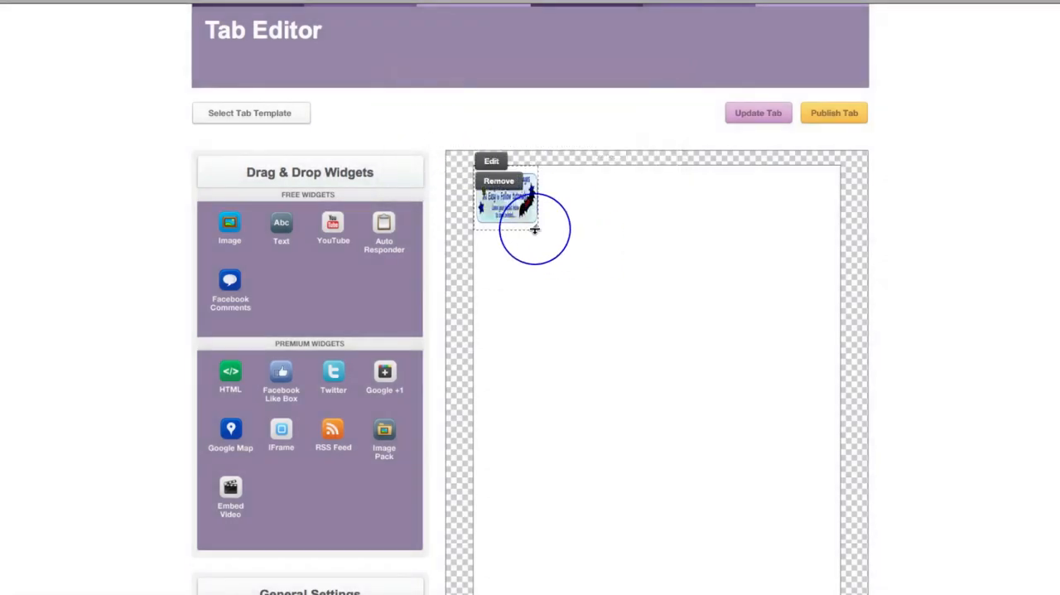
pyautogui.moveTo(535, 225); pyautogui.dragTo(827, 321)
# Add the two hosts' Halloween greeting photo from the Caroline's Page folder to the tab without a link
pyautogui.scroll(-1, 966, 377)
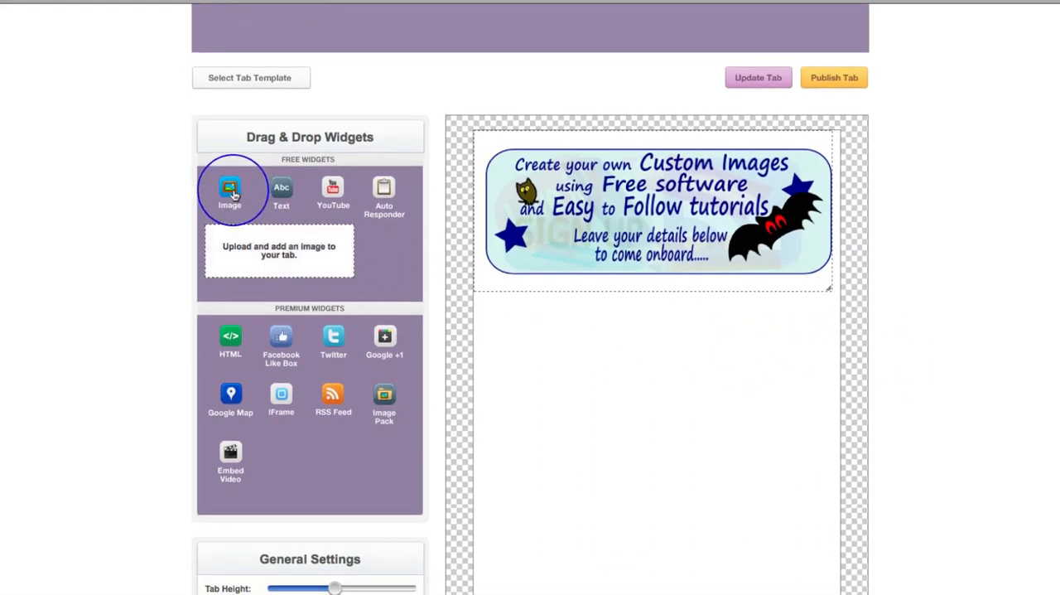
pyautogui.moveTo(232, 194); pyautogui.dragTo(516, 338)
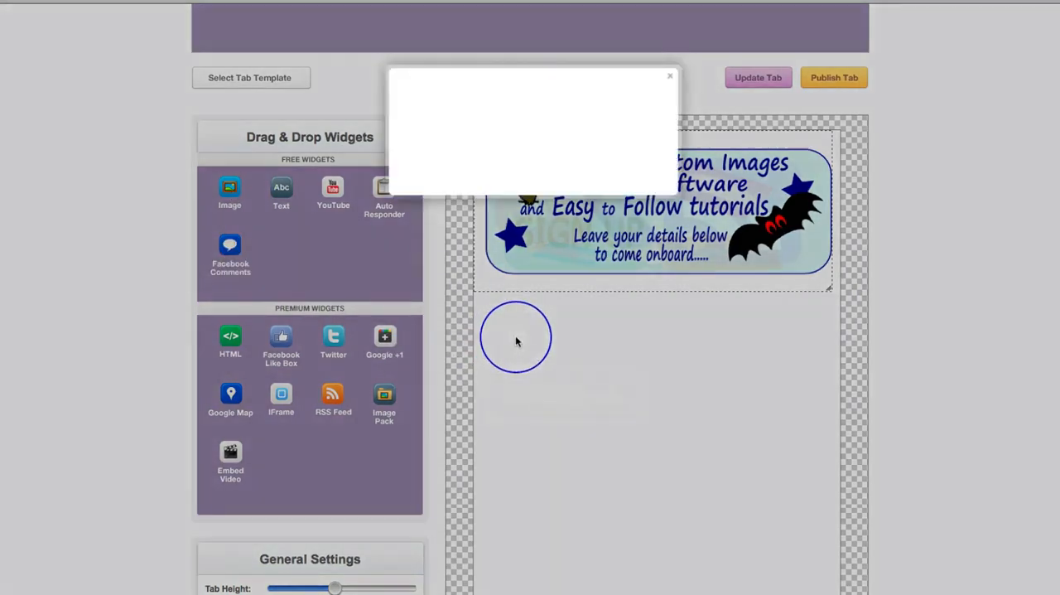
pyautogui.click(601, 98)
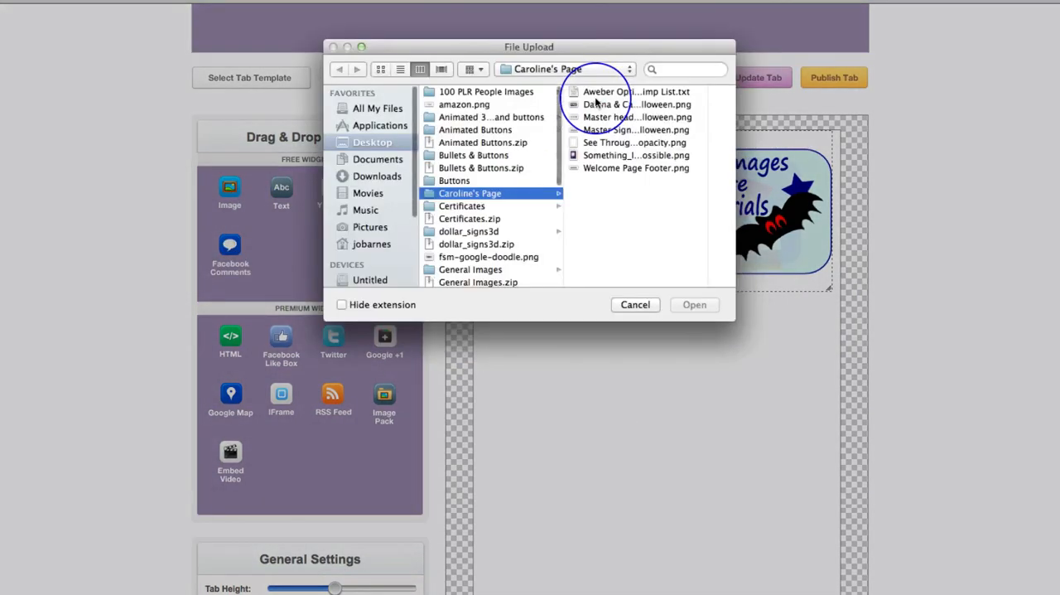
pyautogui.click(608, 104)
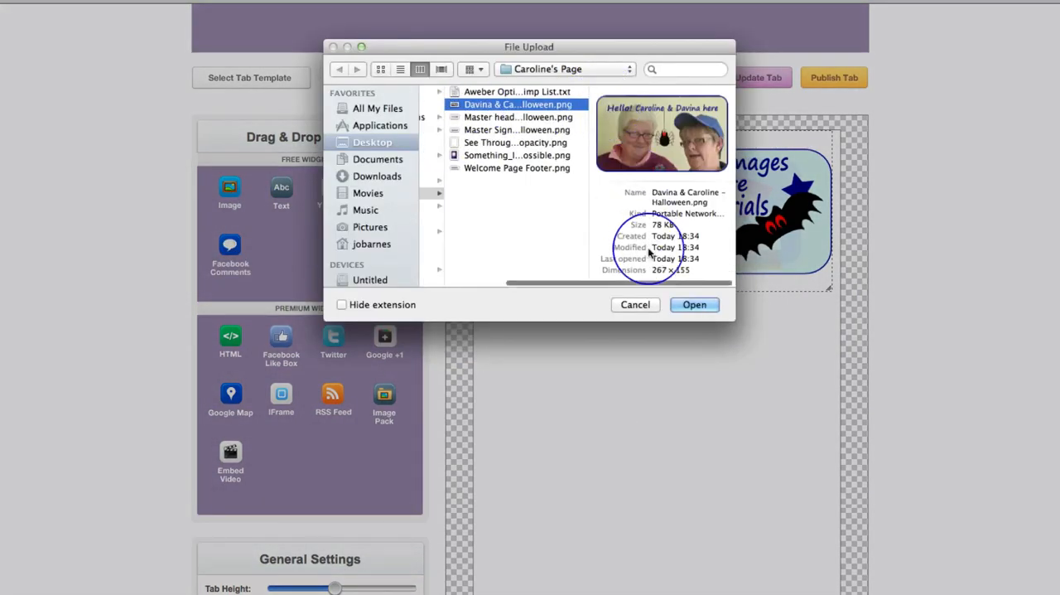
pyautogui.click(689, 302)
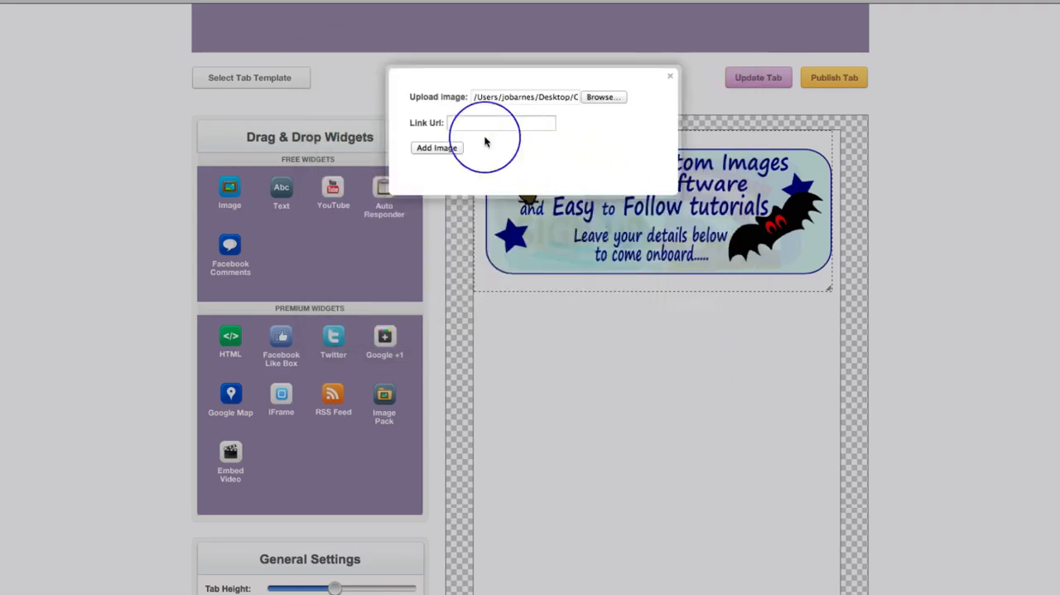
pyautogui.click(426, 149)
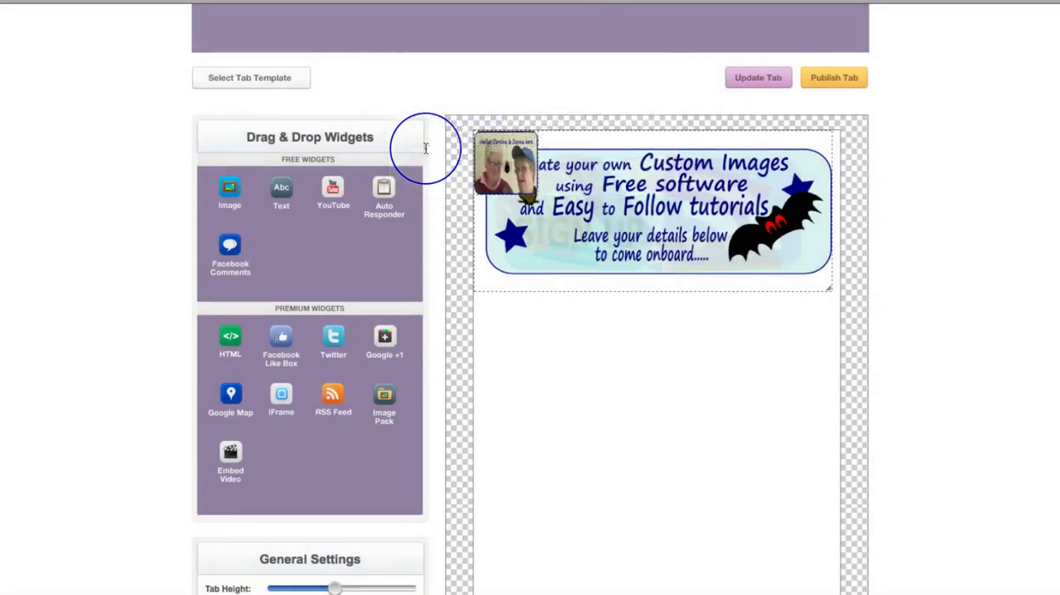
# Place the greeting photo centred beneath the header image and enlarge it to a bit over half the canvas width
pyautogui.moveTo(515, 159)
pyautogui.moveTo(505, 172); pyautogui.dragTo(757, 429)
pyautogui.moveTo(689, 378)
pyautogui.mouseDown()
pyautogui.moveTo(702, 369)
pyautogui.moveTo(693, 373)
pyautogui.mouseUp()
pyautogui.moveTo(693, 375)
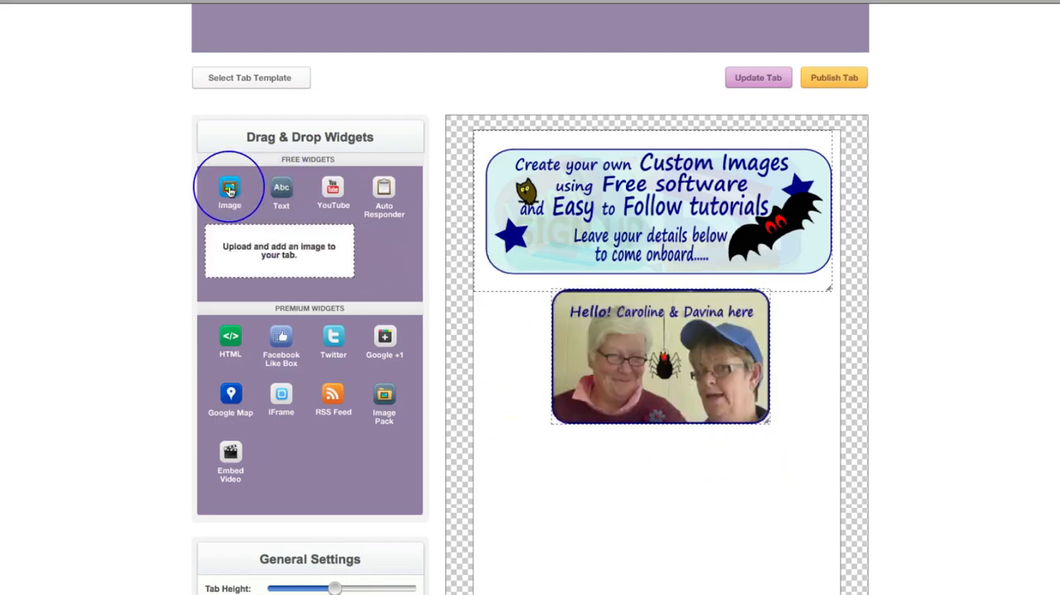
# Add the image "Master Sign up image vers 2-halloween.png" to the tab without a link
pyautogui.moveTo(229, 189); pyautogui.dragTo(633, 459)
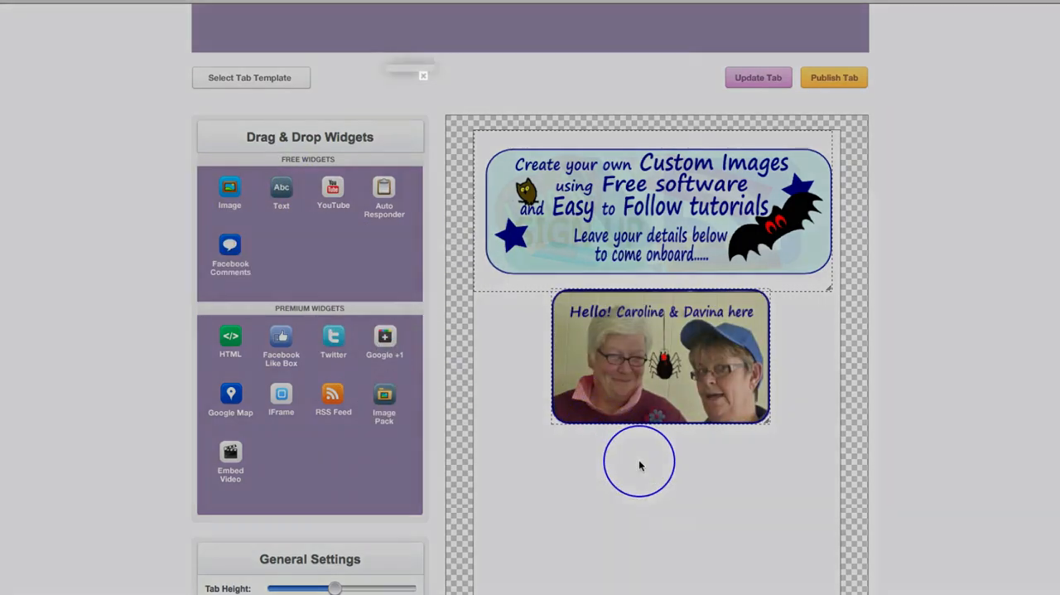
pyautogui.click(588, 99)
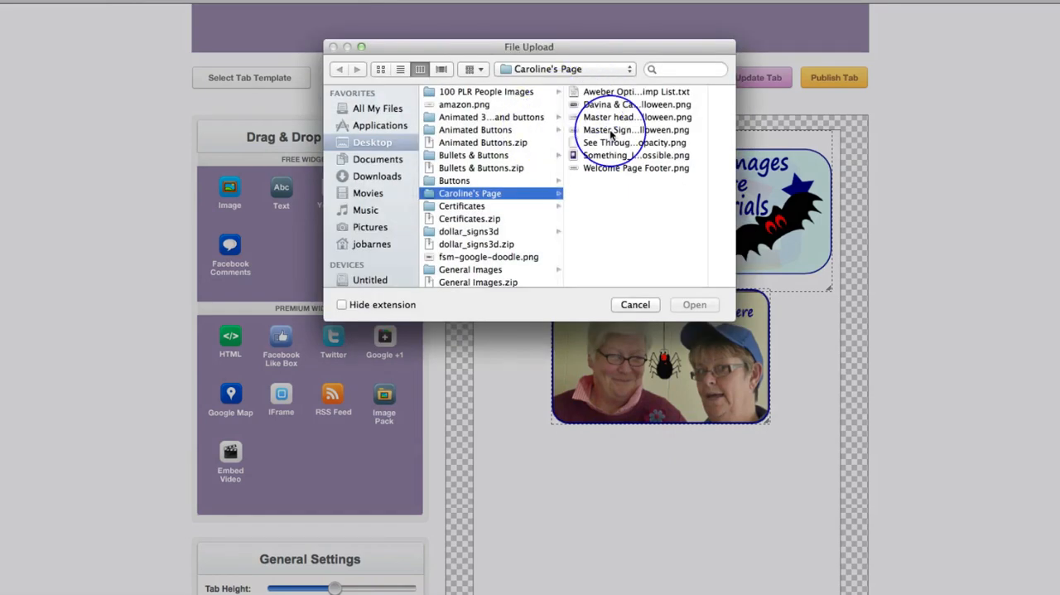
pyautogui.click(612, 131)
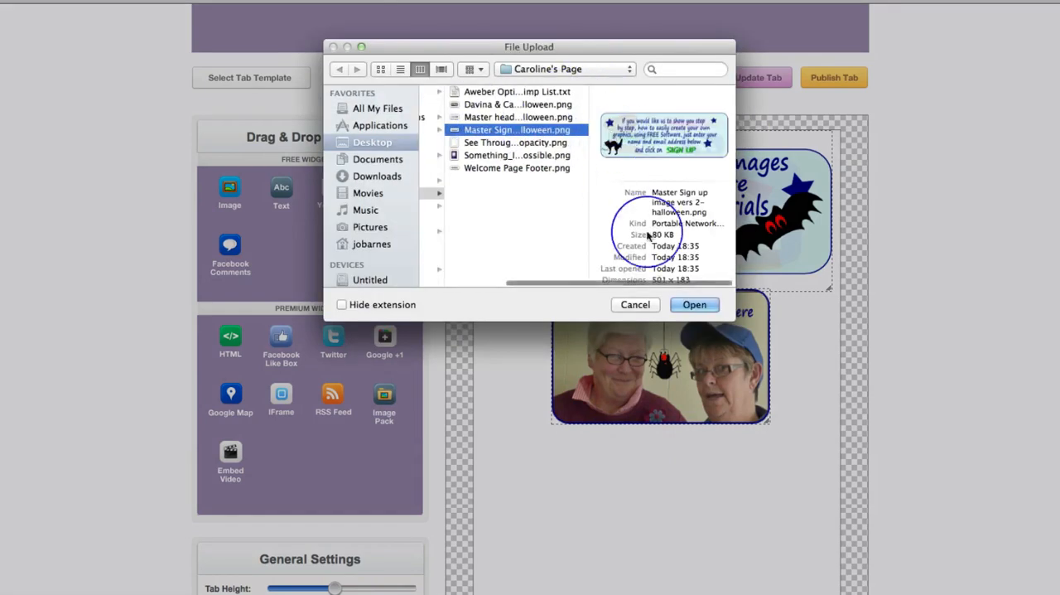
pyautogui.click(693, 306)
pyautogui.scroll(-4, 791, 452)
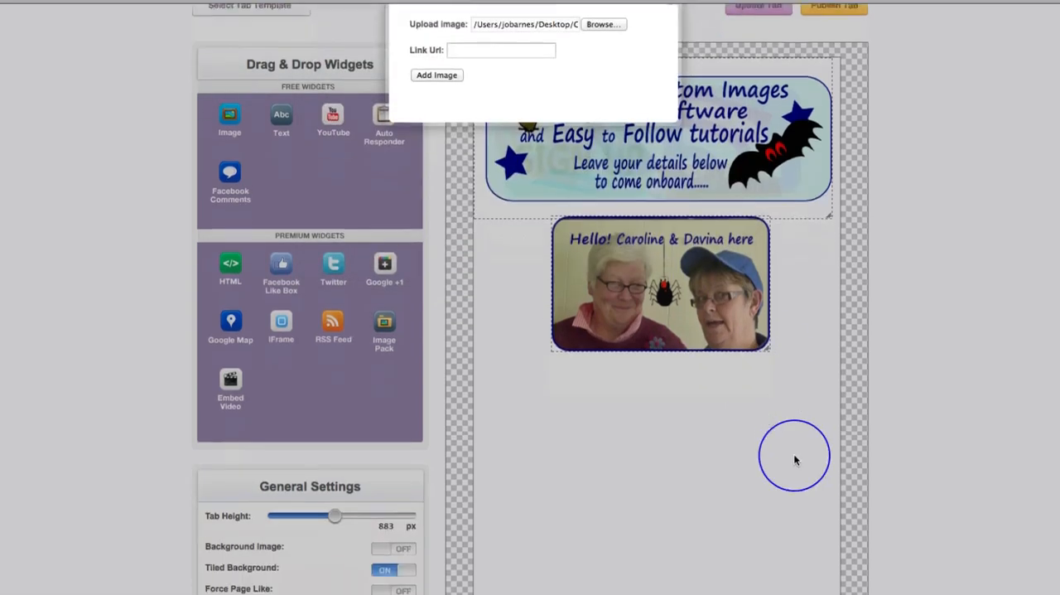
pyautogui.scroll(5, 758, 404)
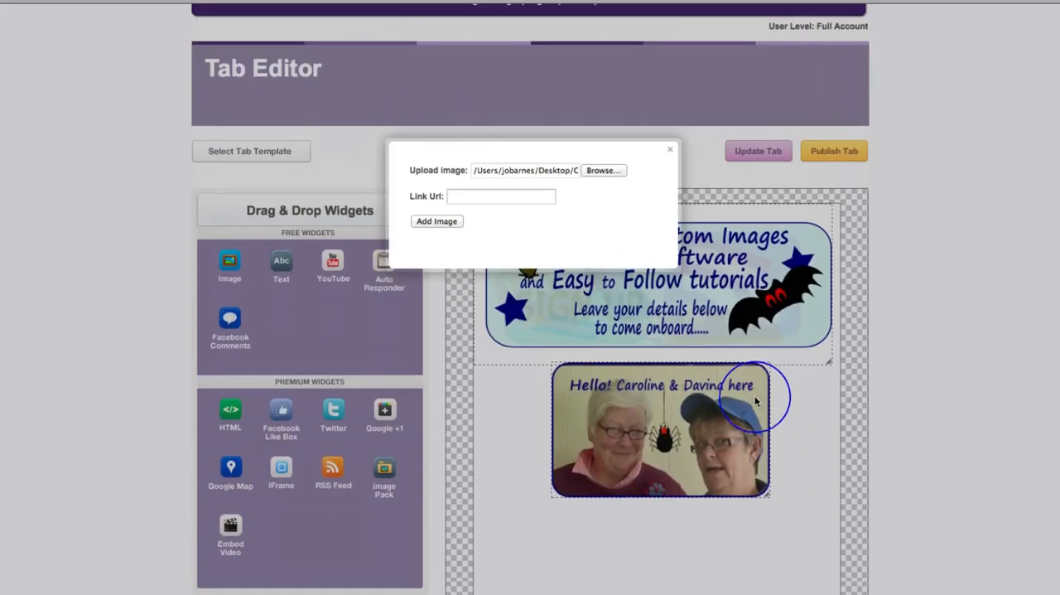
pyautogui.click(436, 221)
# Position the sign-up image below the greeting photo and enlarge it to nearly the full canvas width
pyautogui.moveTo(479, 235)
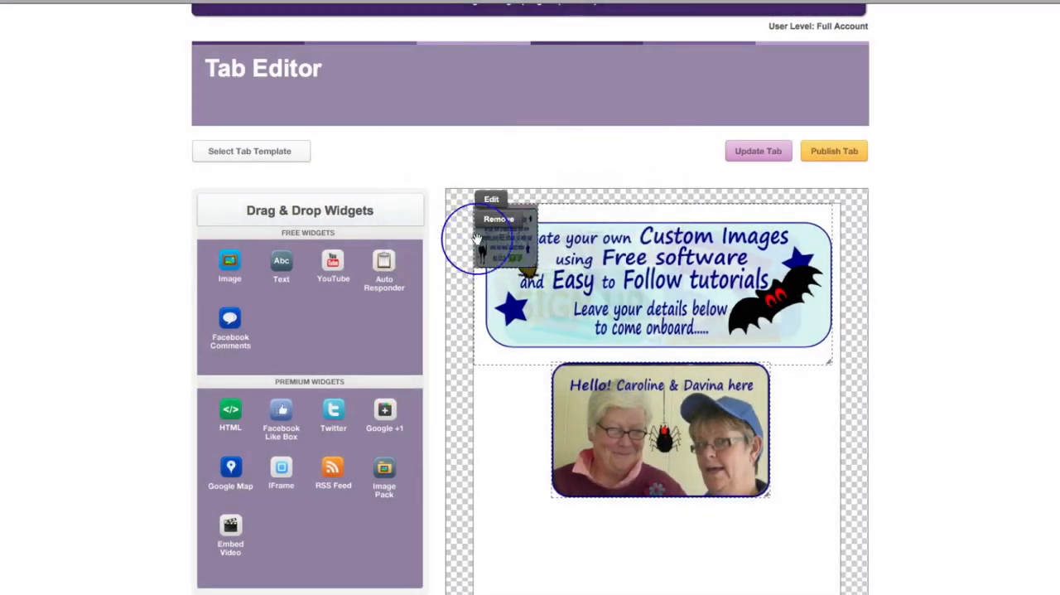
pyautogui.moveTo(521, 240); pyautogui.dragTo(700, 556)
pyautogui.scroll(-3, 760, 535)
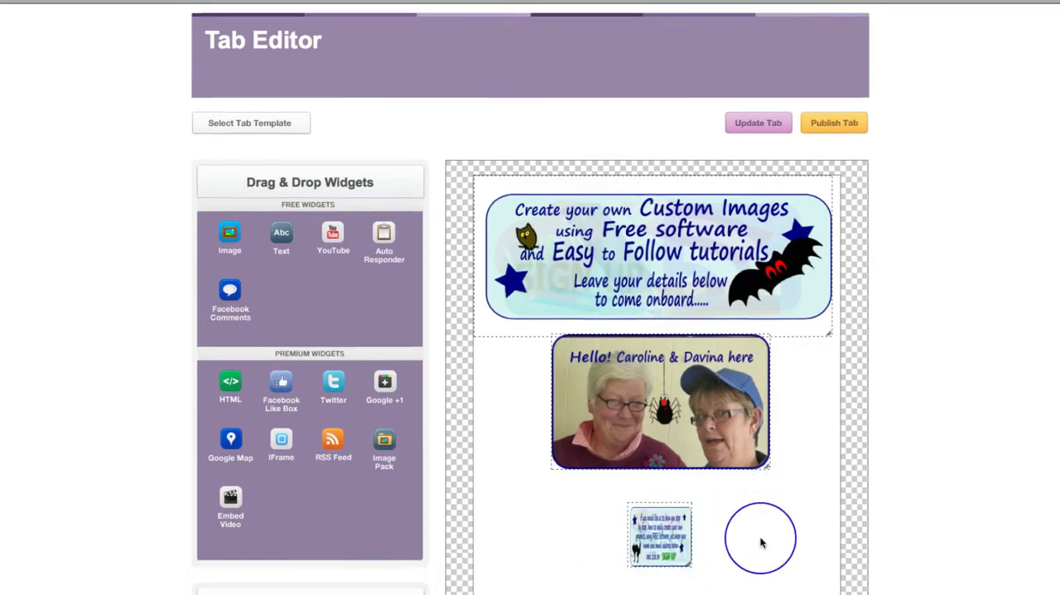
pyautogui.moveTo(677, 348)
pyautogui.moveTo(677, 348); pyautogui.dragTo(783, 383)
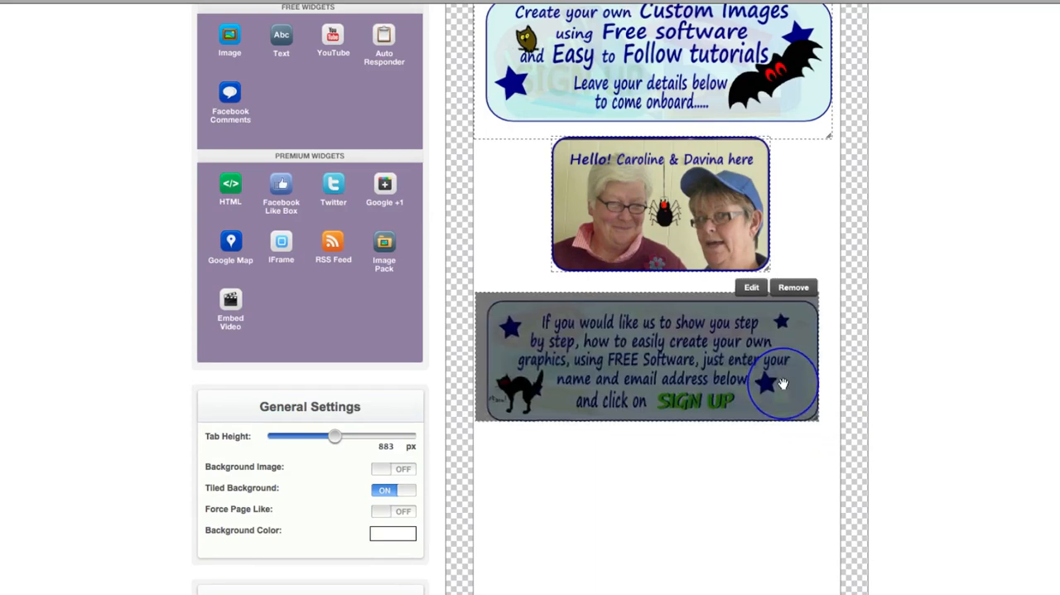
pyautogui.moveTo(814, 415); pyautogui.dragTo(824, 420)
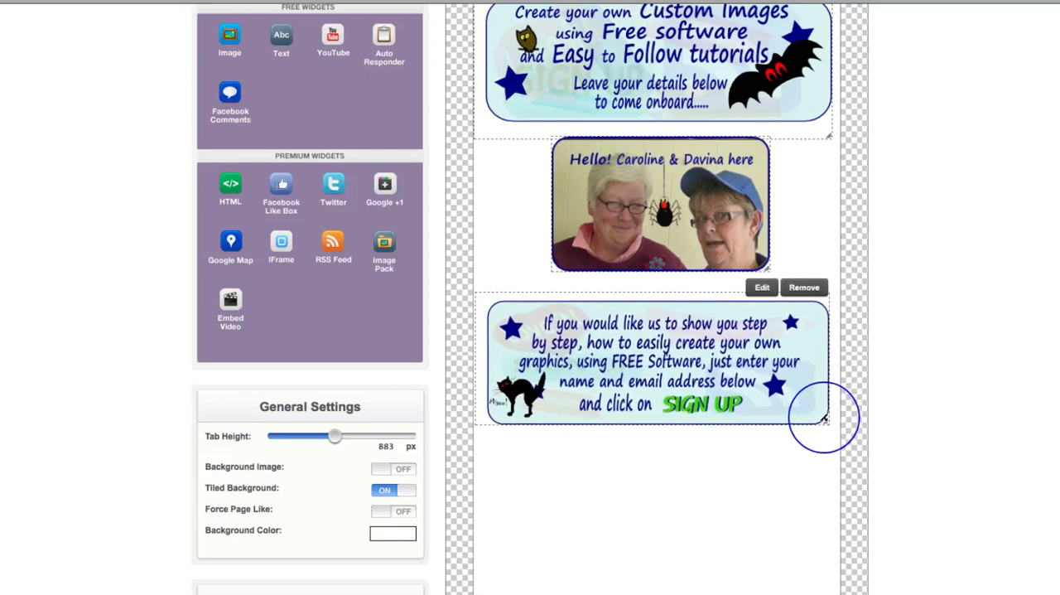
# Add the image "Welcome Page Footer.png" to the tab without a link
pyautogui.scroll(-1, 810, 533)
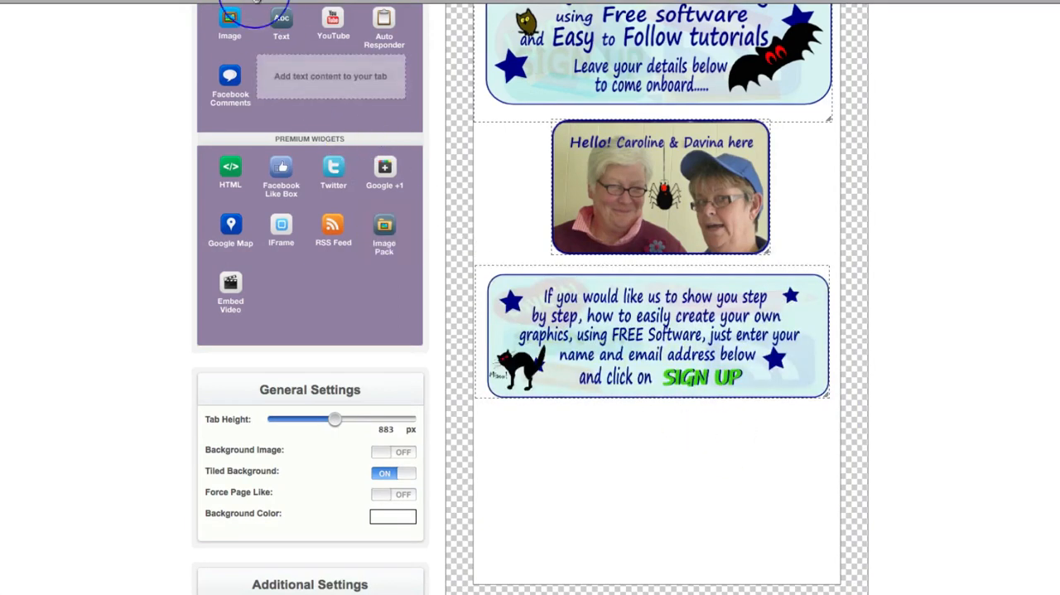
pyautogui.moveTo(230, 21); pyautogui.dragTo(627, 466)
pyautogui.click(597, 98)
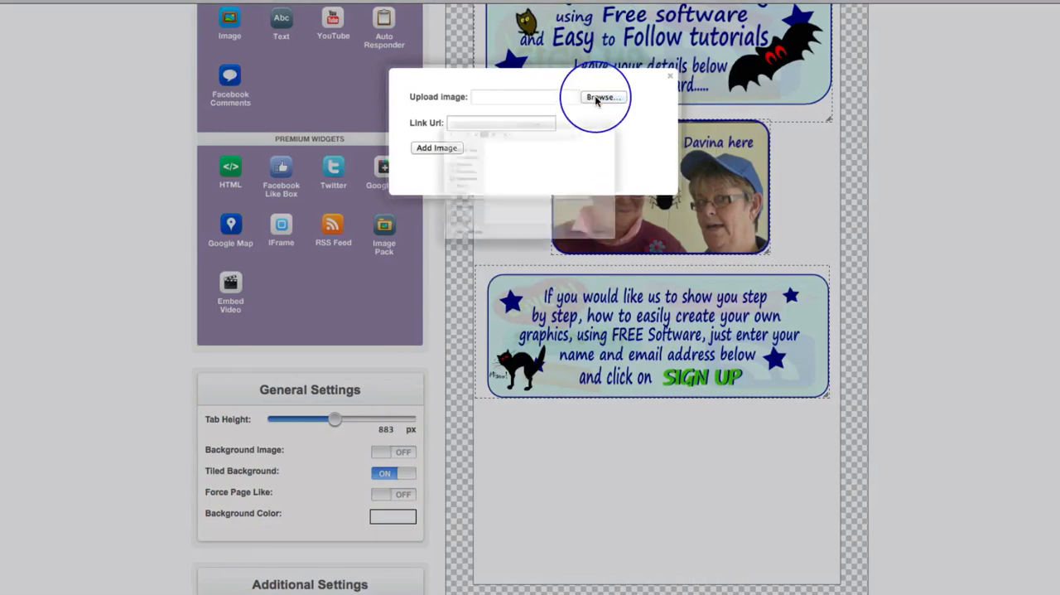
pyautogui.click(590, 168)
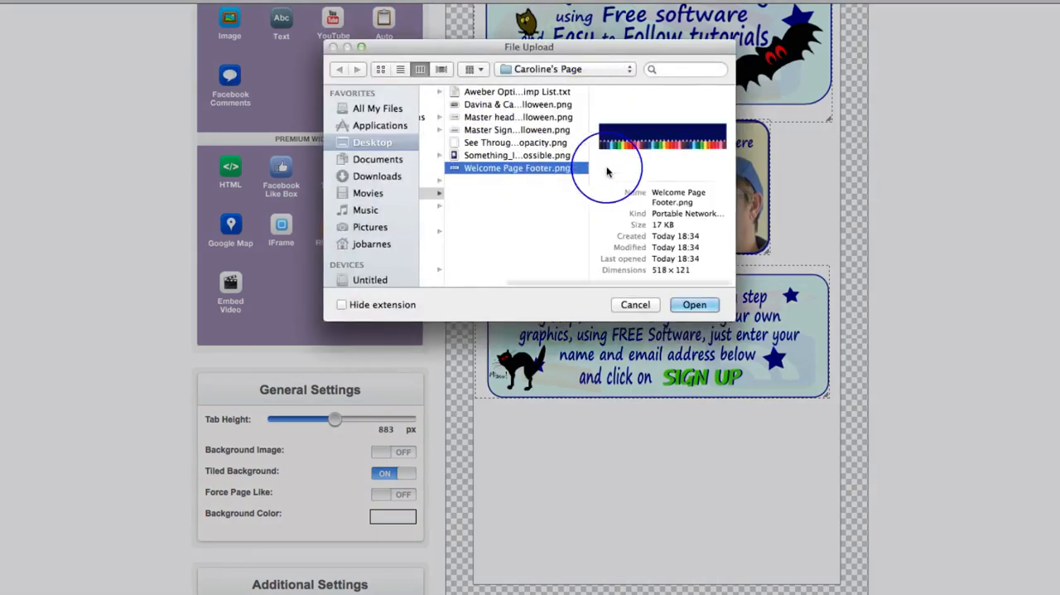
pyautogui.click(694, 305)
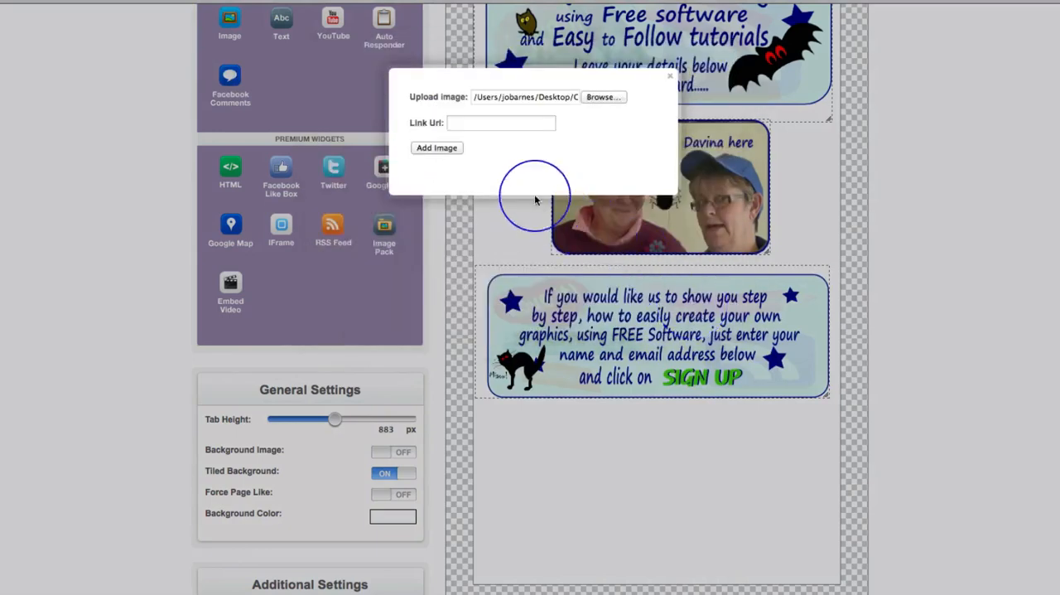
pyautogui.click(431, 149)
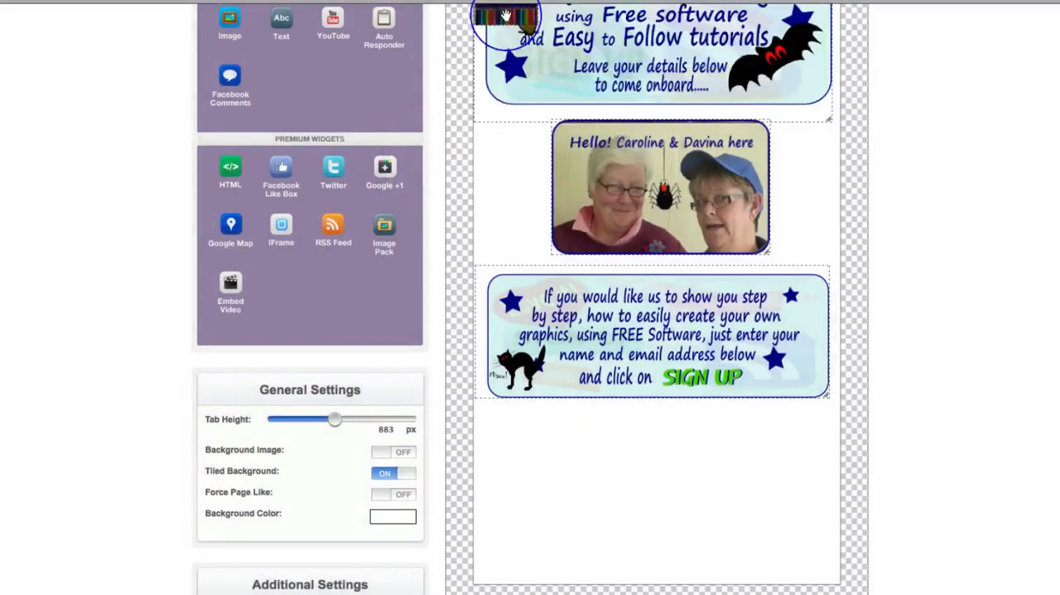
# Place the footer image at the bottom of the tab, leaving a gap below the sign-up image, and stretch it to the full canvas width
pyautogui.moveTo(523, 150); pyautogui.dragTo(827, 572)
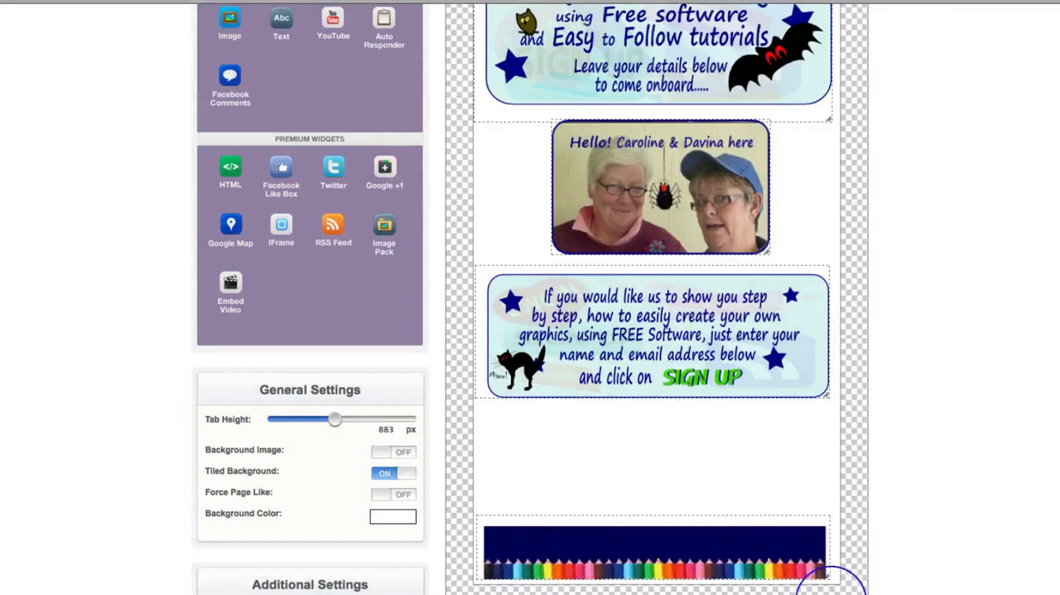
pyautogui.moveTo(740, 540); pyautogui.dragTo(716, 518)
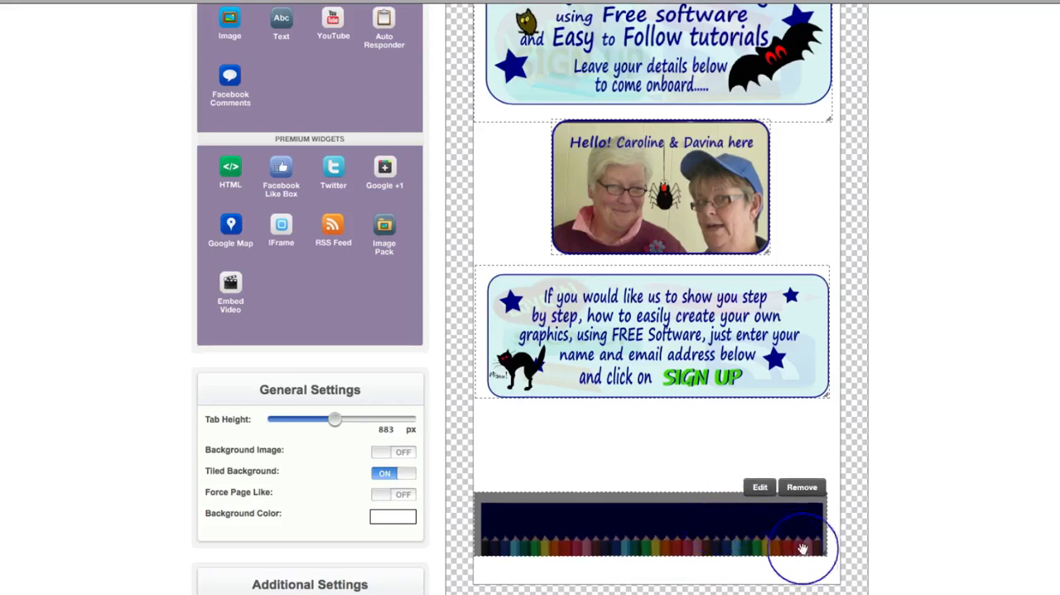
pyautogui.moveTo(803, 548); pyautogui.dragTo(837, 579)
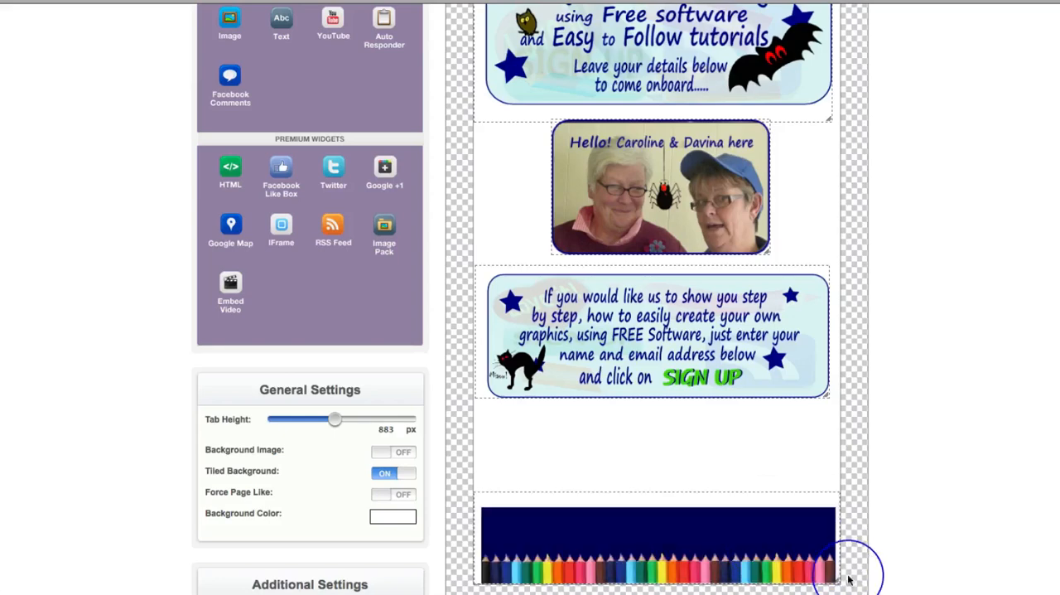
pyautogui.scroll(2, 914, 491)
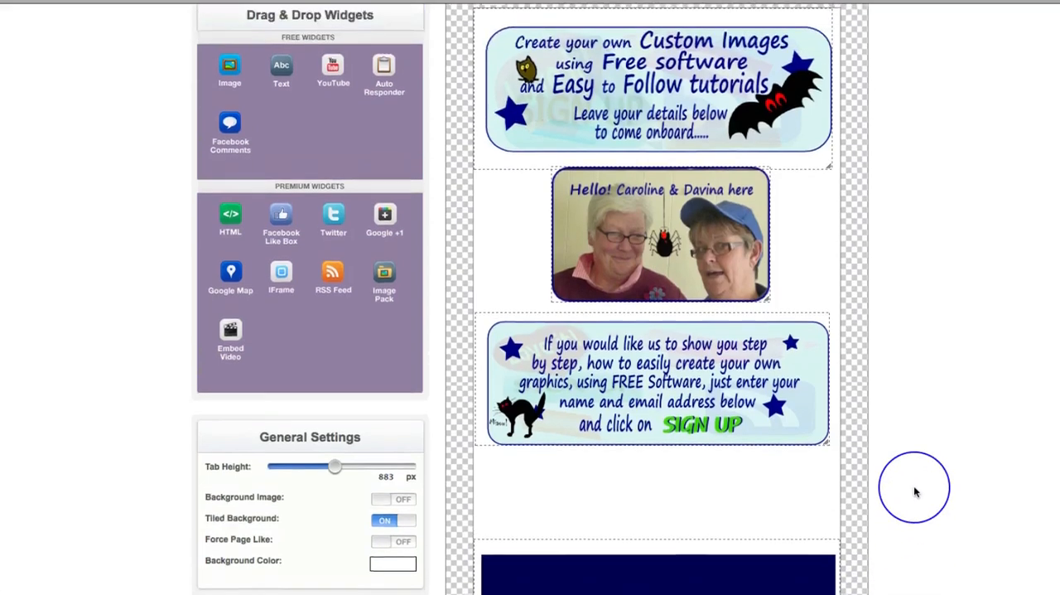
pyautogui.scroll(-3, 915, 491)
# Switch to the text editor, bring up "Aweber Optin html code for Gimp List.txt" and enlarge its window
pyautogui.moveTo(709, 469)
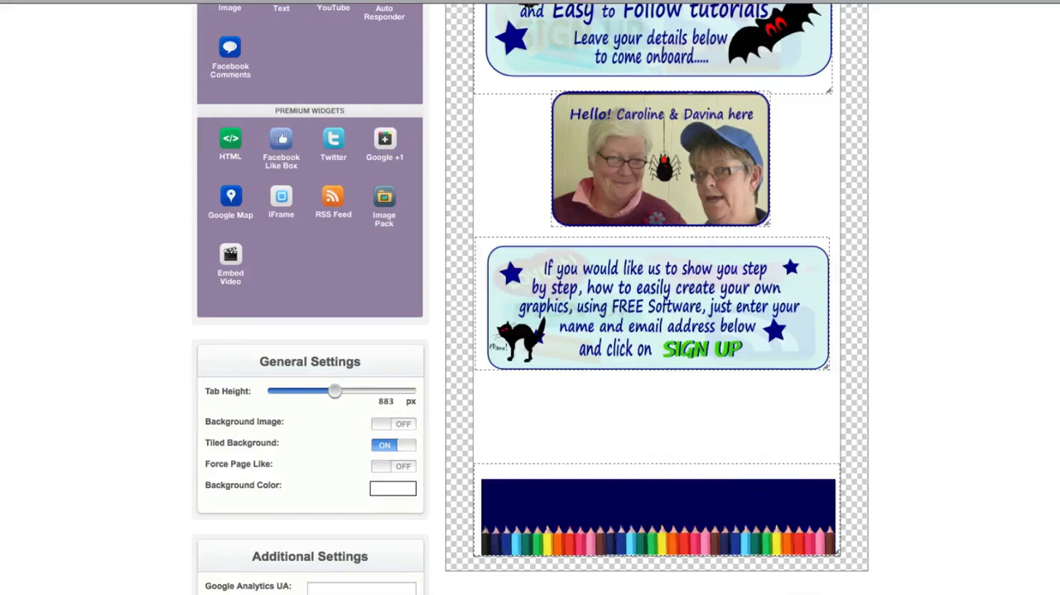
pyautogui.click(793, 594)
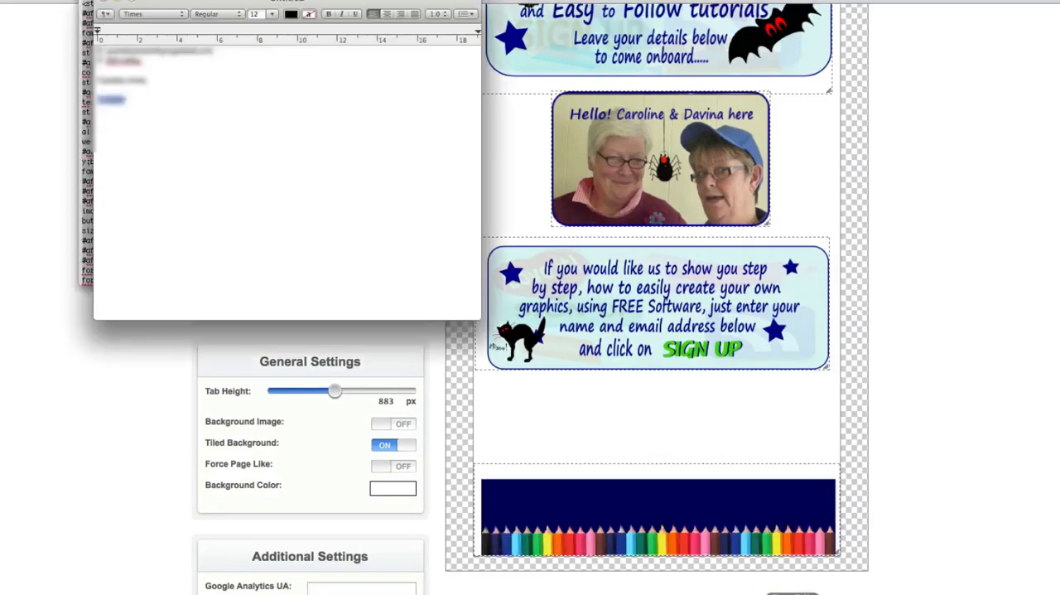
pyautogui.click(118, 3)
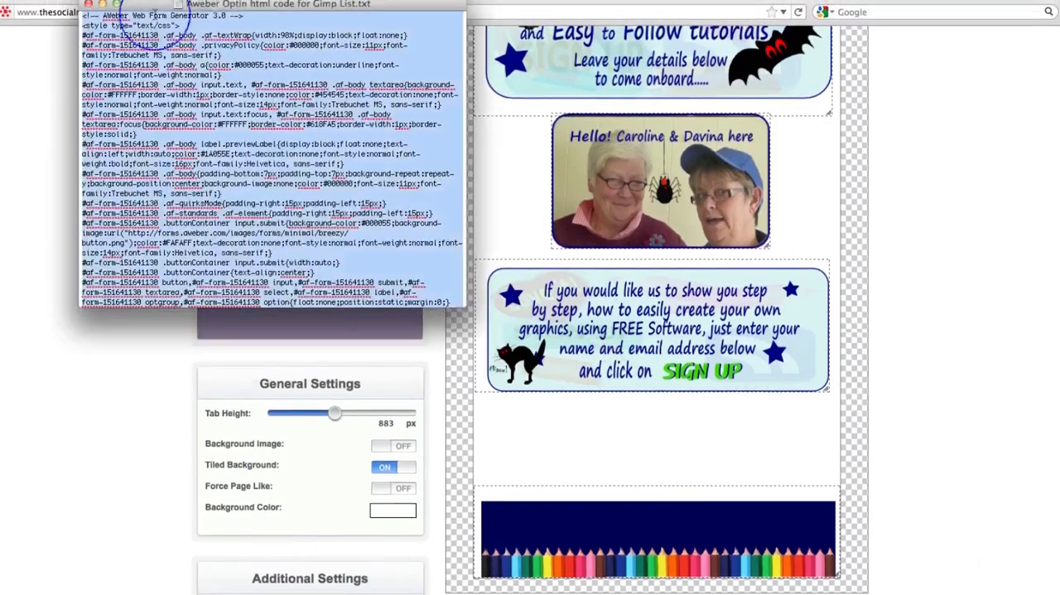
pyautogui.click(282, 4)
pyautogui.click(265, 4)
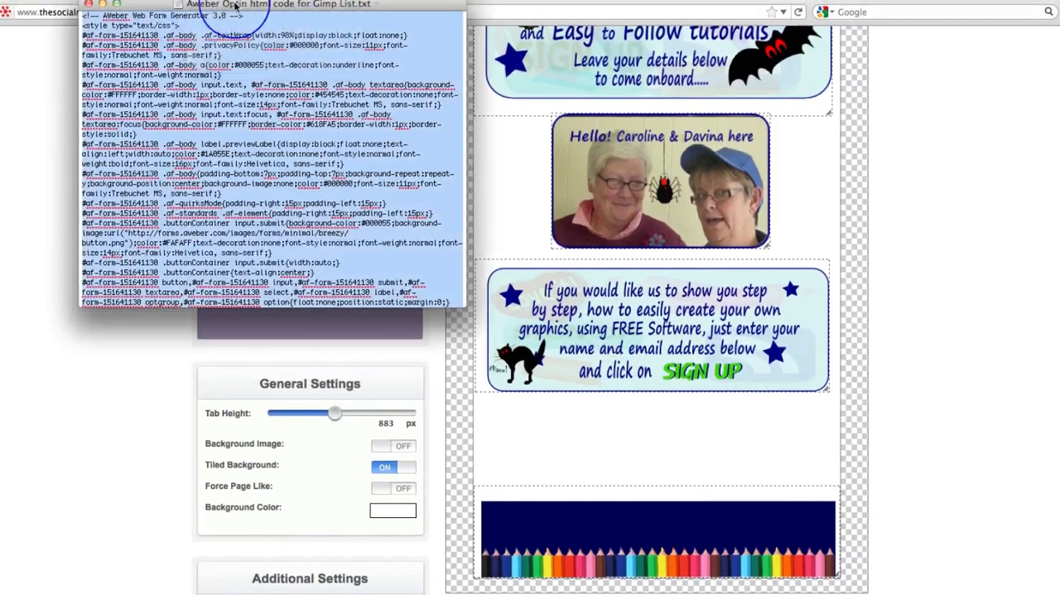
pyautogui.click(288, 5)
pyautogui.click(274, 5)
pyautogui.click(221, 5)
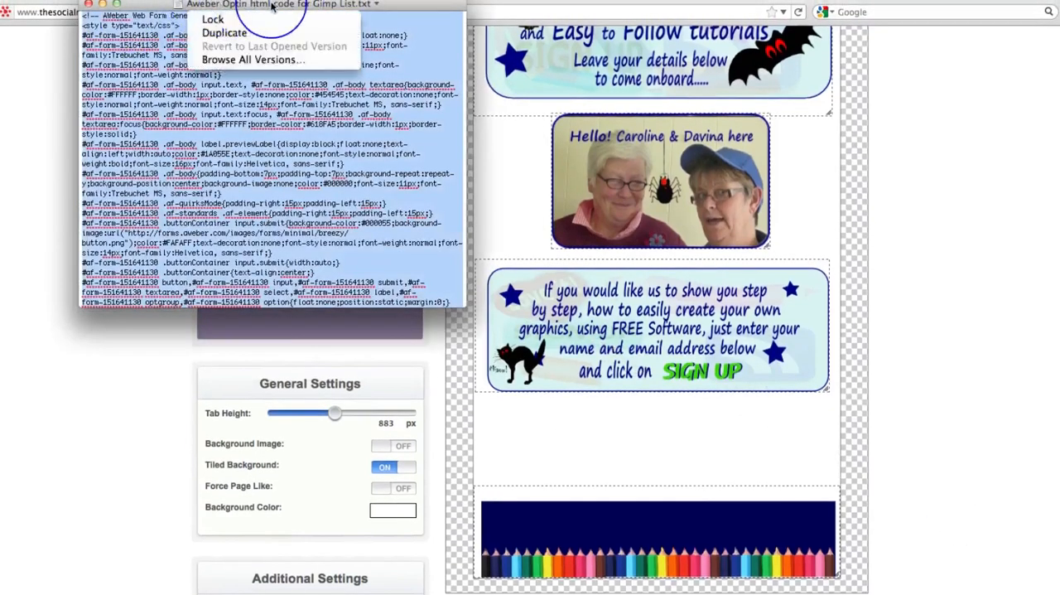
pyautogui.click(272, 5)
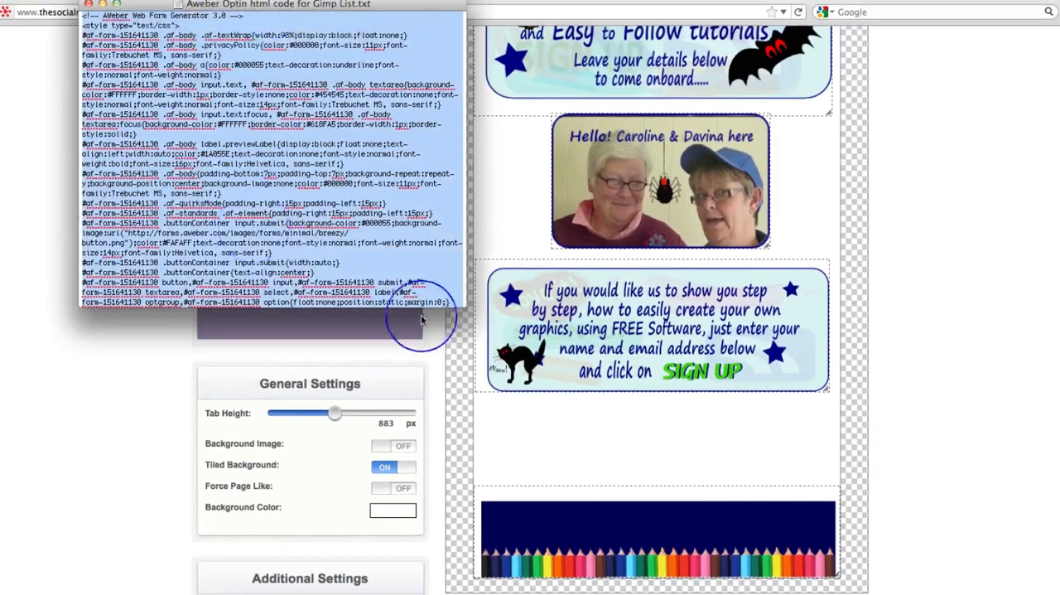
pyautogui.moveTo(465, 303); pyautogui.dragTo(523, 377)
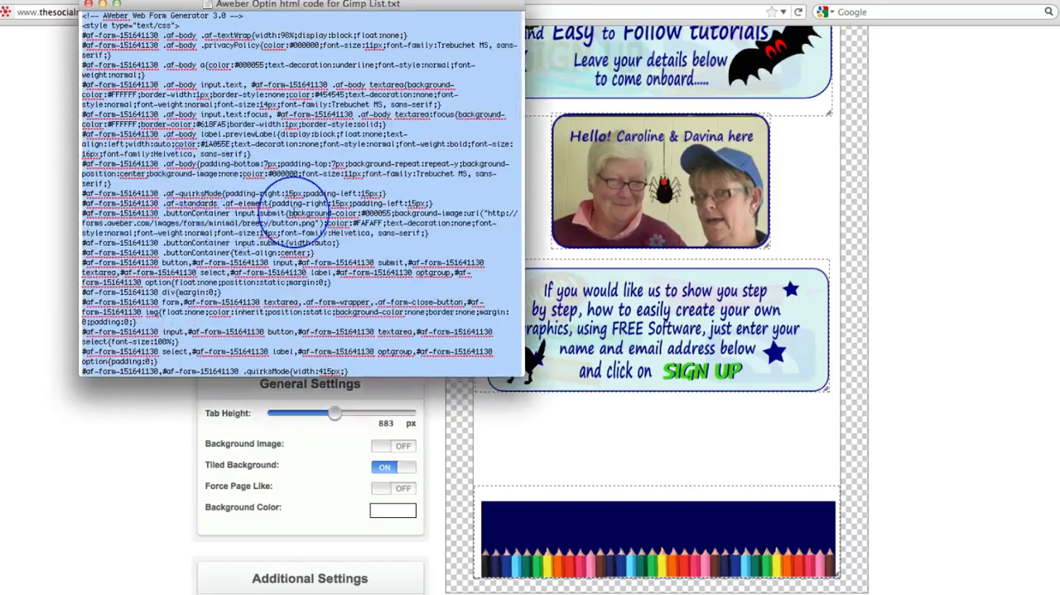
# Look through the AWeber web form code and return to the Auto Responder widget in the tab editor
pyautogui.scroll(-10, 282, 203)
pyautogui.scroll(12, 285, 207)
pyautogui.scroll(-1, 296, 214)
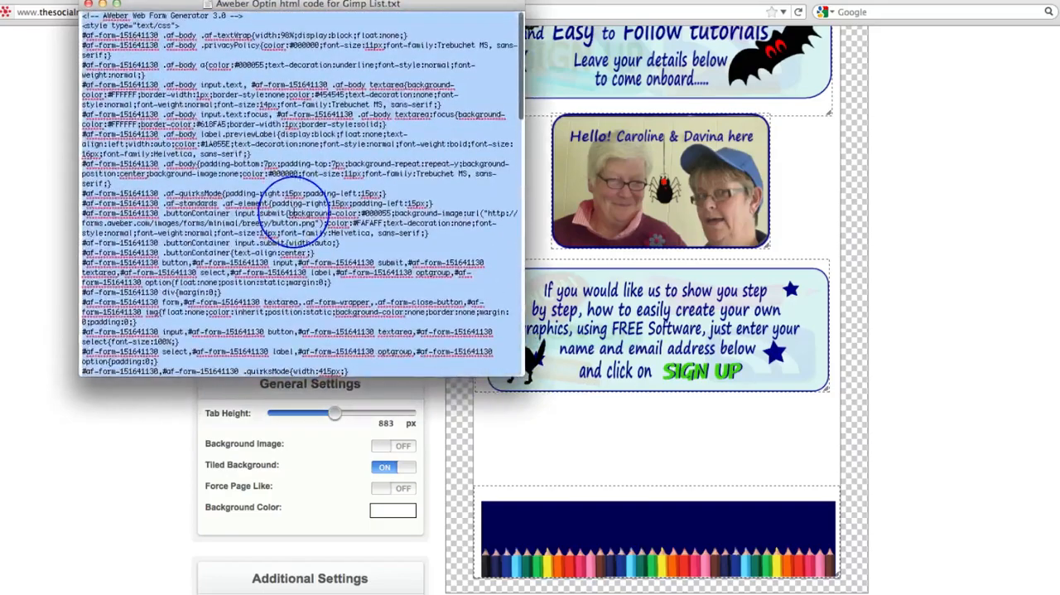
pyautogui.click(100, 5)
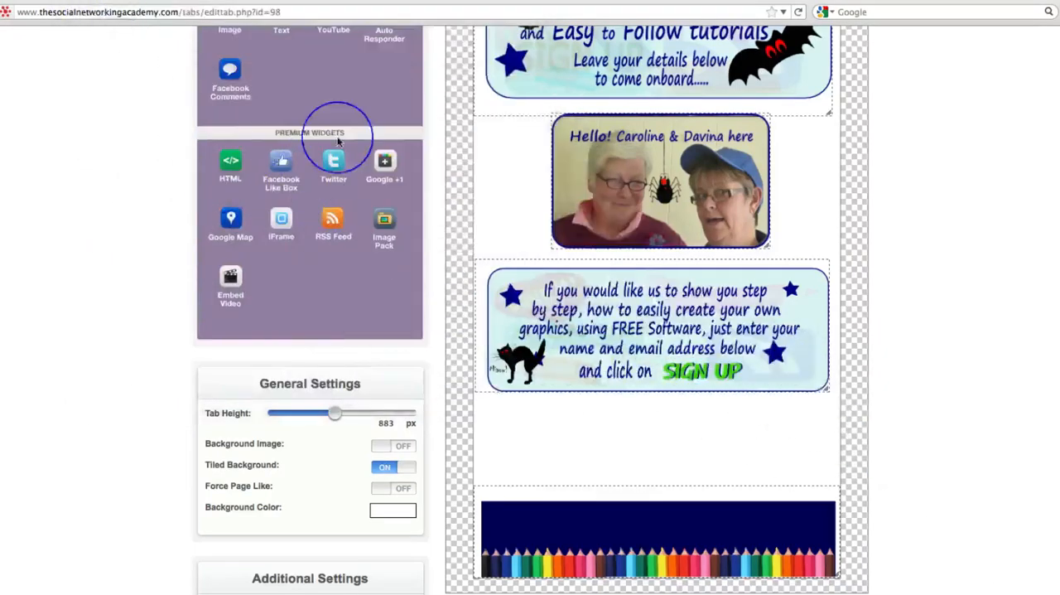
pyautogui.scroll(2, 338, 142)
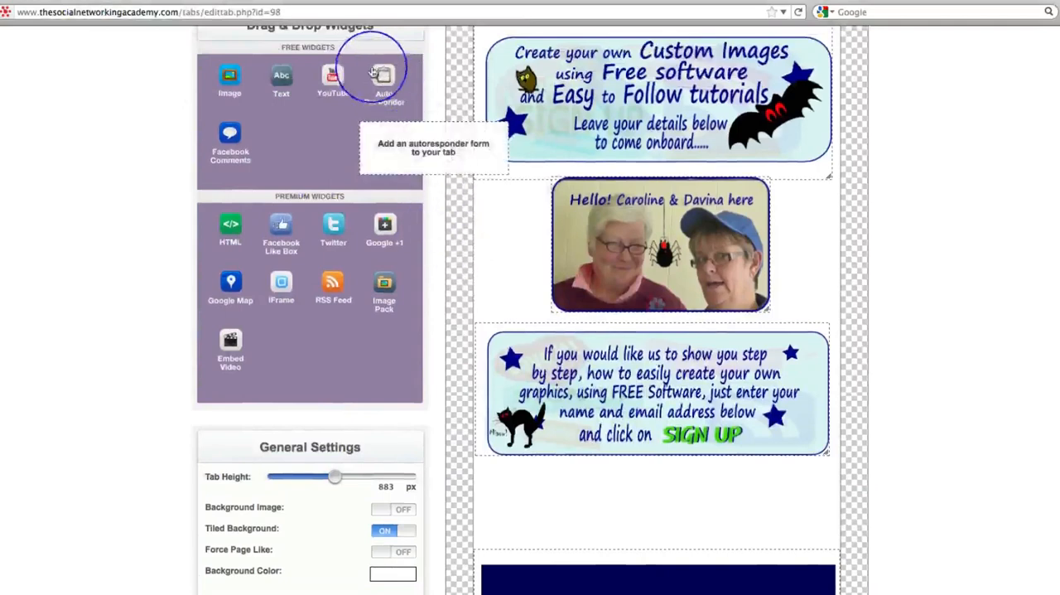
# Add an Auto Responder widget to the tab using the copied AWeber web form HTML code
pyautogui.moveTo(384, 75); pyautogui.dragTo(619, 368)
pyautogui.click(422, 172)
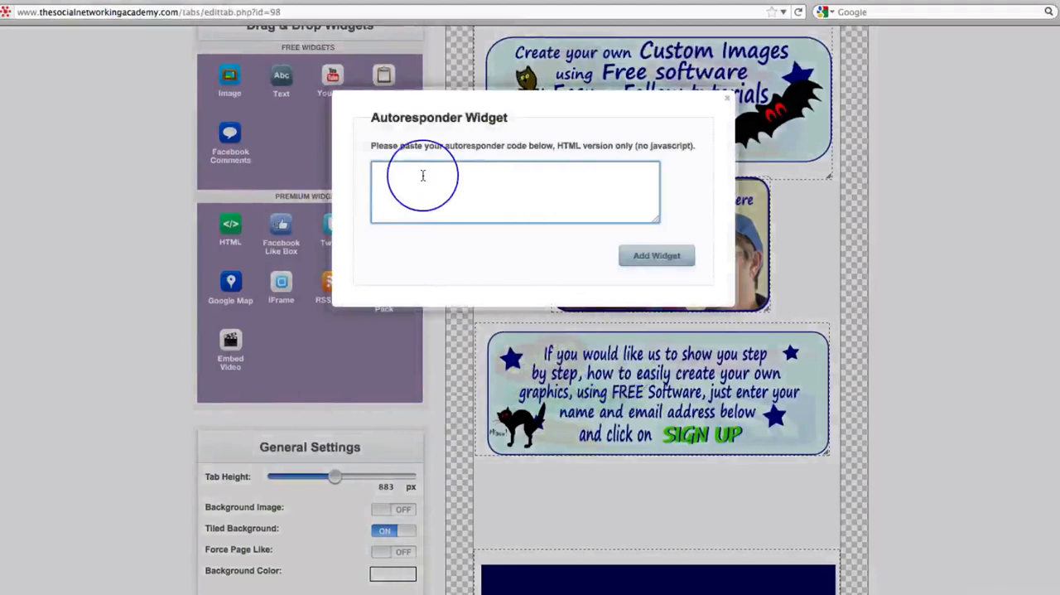
pyautogui.press('super+v')
pyautogui.click(661, 258)
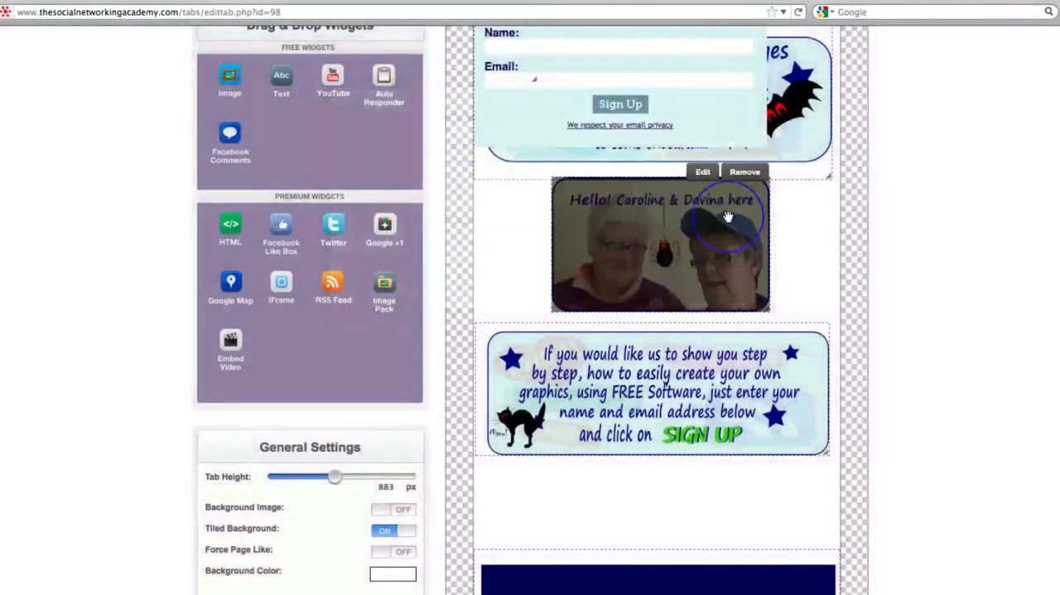
# Move the opt-in form from the top of the tab to just below the sign-up image
pyautogui.scroll(2, 702, 122)
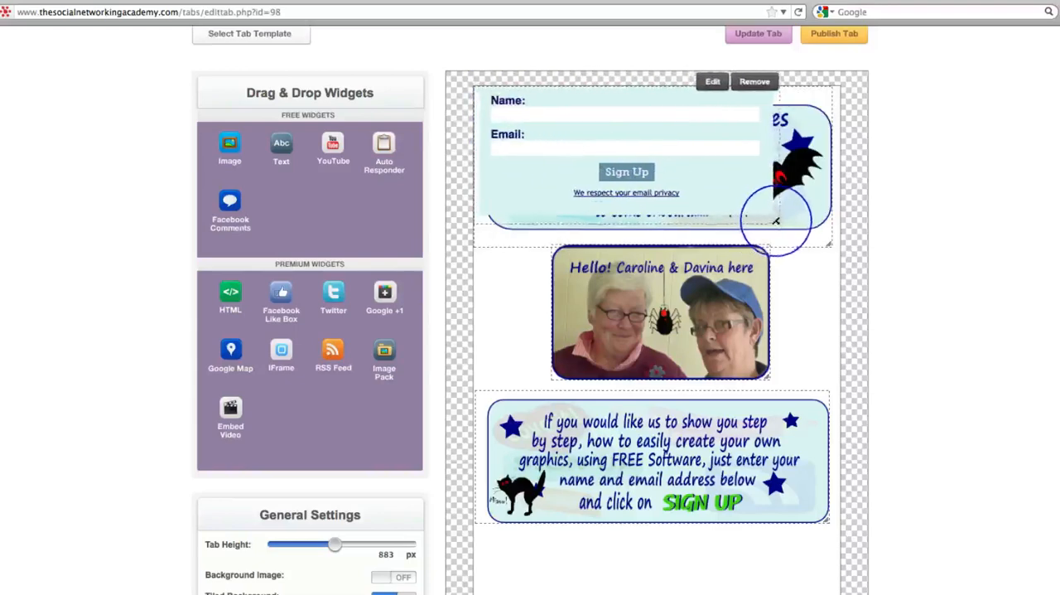
pyautogui.moveTo(753, 225)
pyautogui.mouseDown()
pyautogui.moveTo(795, 223)
pyautogui.moveTo(779, 331)
pyautogui.moveTo(804, 526)
pyautogui.mouseUp()
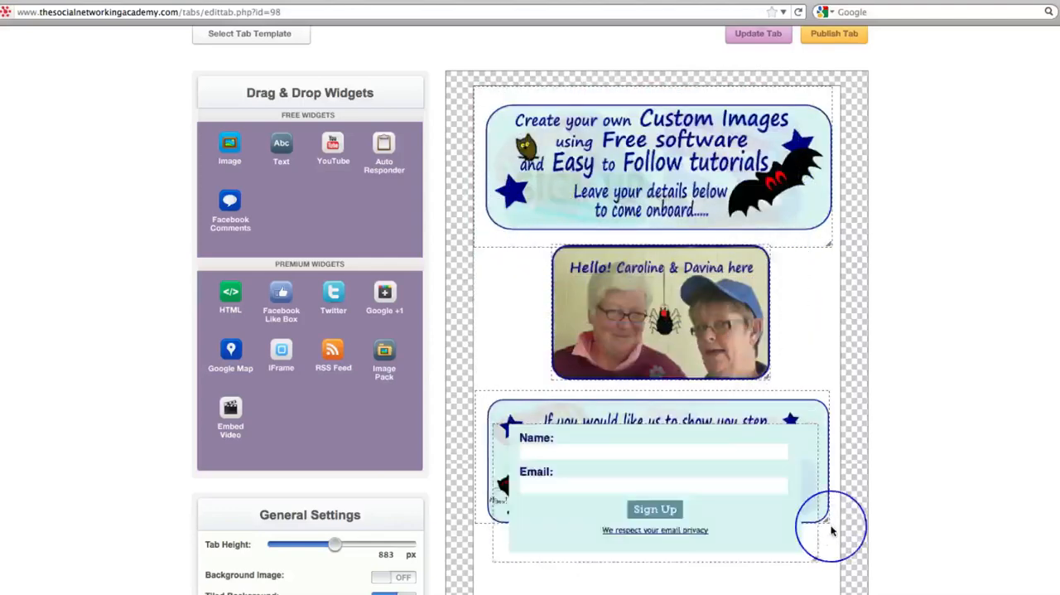
pyautogui.scroll(-3, 831, 524)
pyautogui.moveTo(748, 291); pyautogui.dragTo(750, 390)
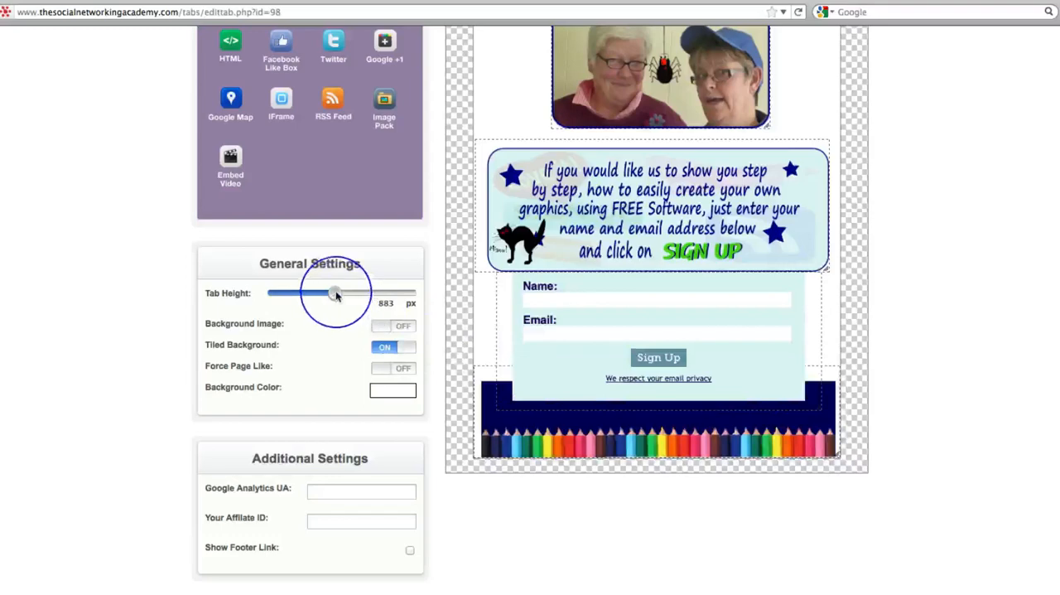
# Increase the tab height to 974 px, move the footer image to the new bottom edge and fit the opt-in form into the gap above it
pyautogui.moveTo(336, 296); pyautogui.dragTo(342, 294)
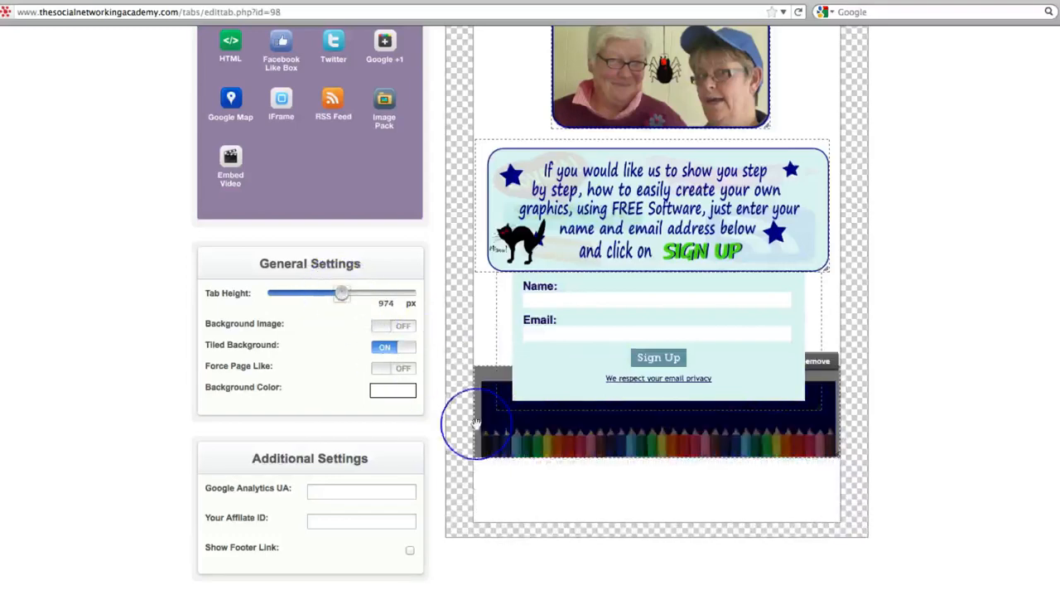
pyautogui.moveTo(525, 428); pyautogui.dragTo(525, 494)
pyautogui.moveTo(606, 379)
pyautogui.mouseDown()
pyautogui.moveTo(583, 352)
pyautogui.moveTo(585, 361)
pyautogui.mouseUp()
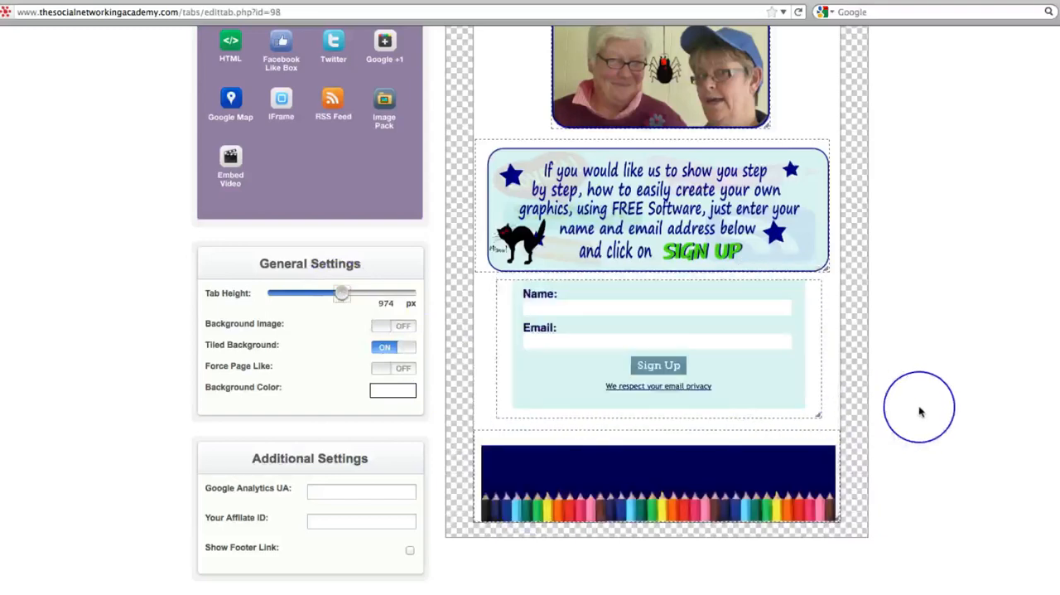
# Review the tab layout from the header image down to the footer
pyautogui.scroll(2, 918, 407)
pyautogui.moveTo(788, 423)
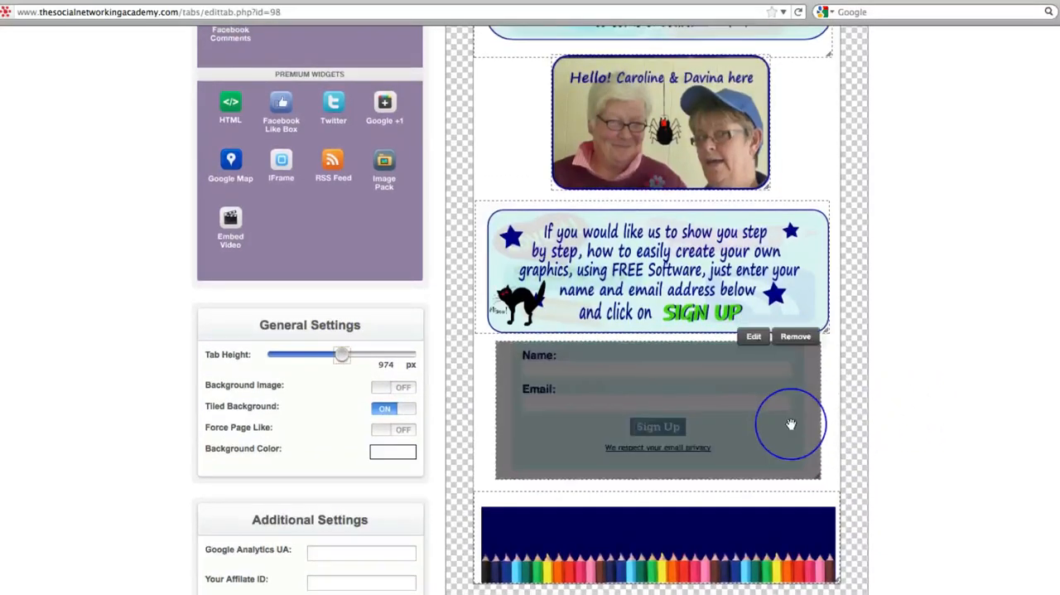
pyautogui.scroll(5, 931, 398)
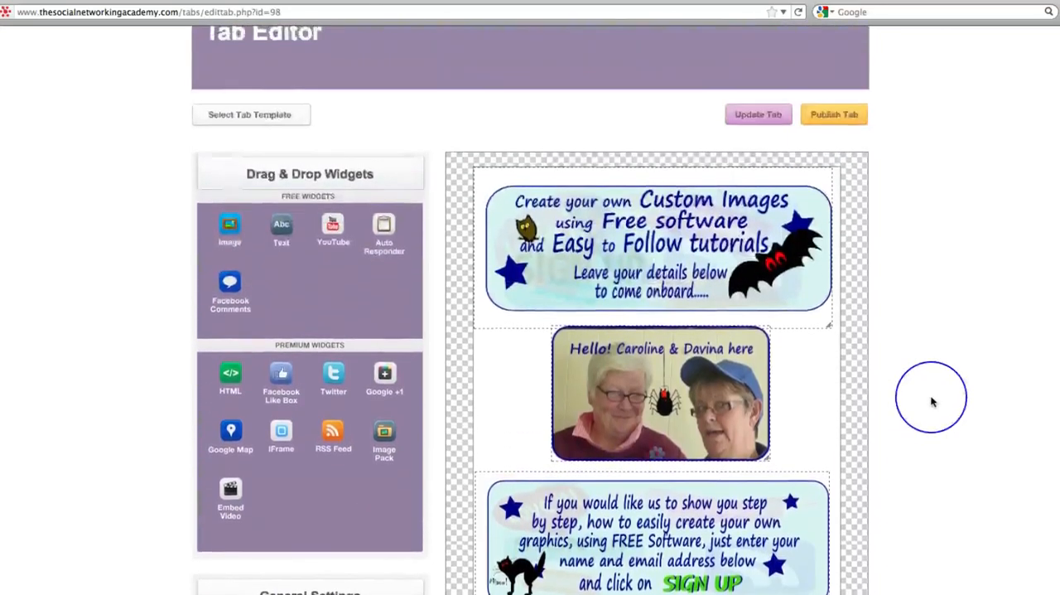
pyautogui.scroll(-4, 932, 402)
pyautogui.scroll(-4, 931, 402)
pyautogui.scroll(10, 932, 402)
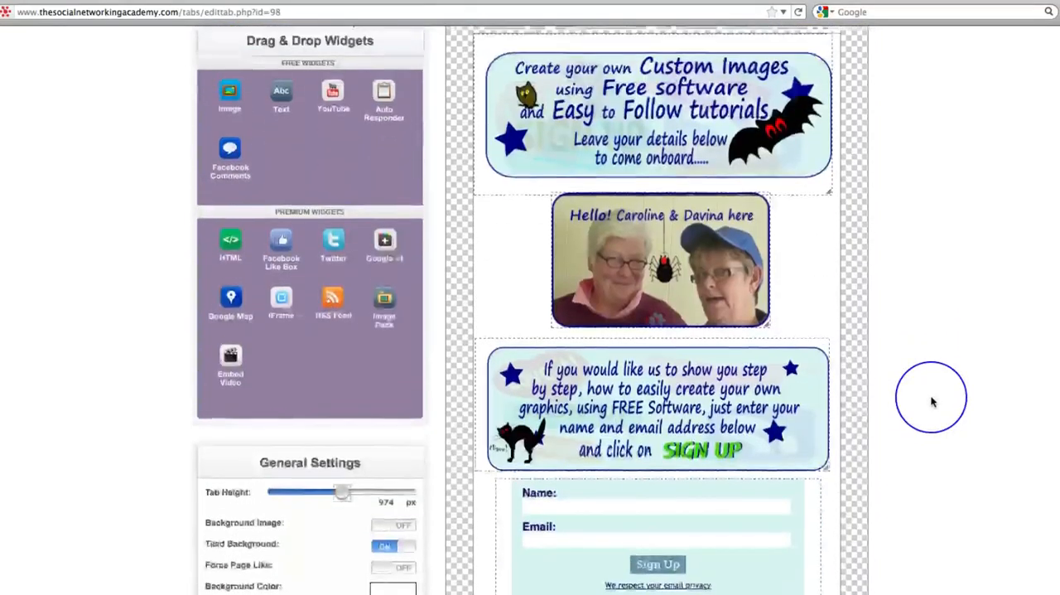
# Set the tab's background color to a dark navy blue that matches the footer image
pyautogui.scroll(-6, 398, 448)
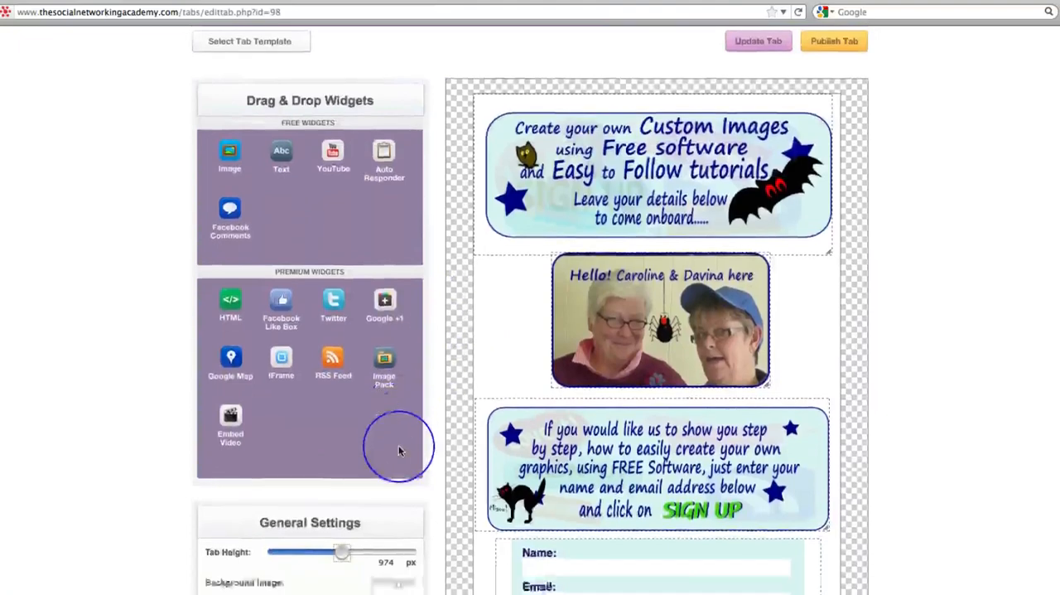
pyautogui.click(392, 488)
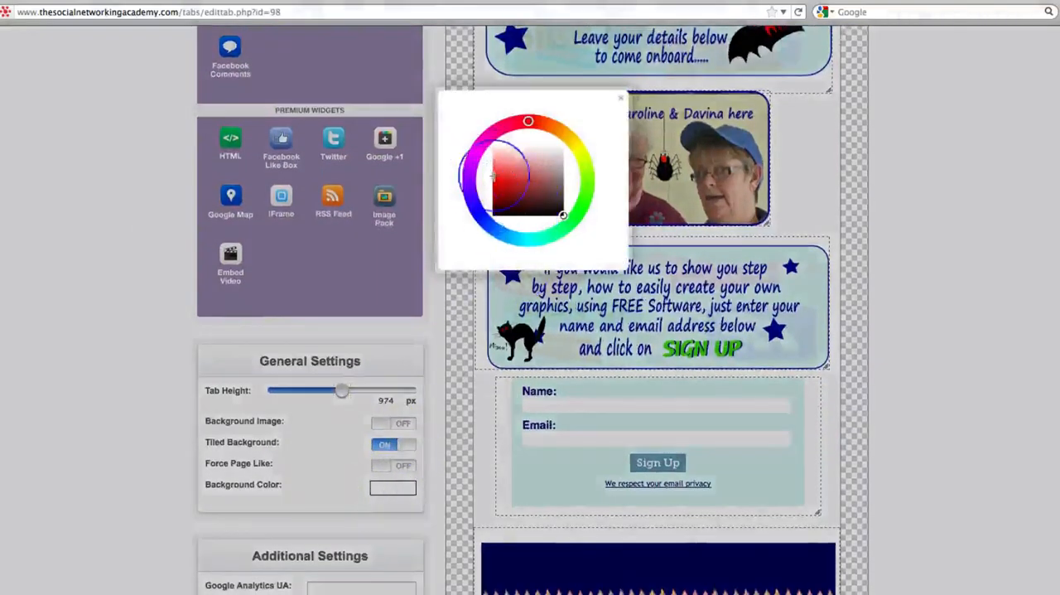
pyautogui.click(472, 207)
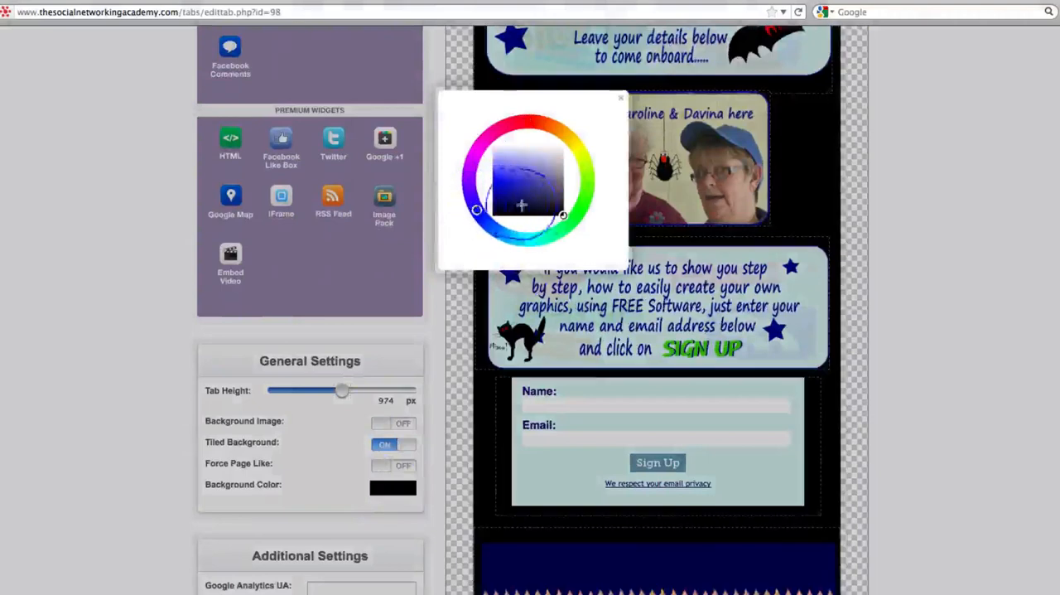
pyautogui.moveTo(555, 208); pyautogui.dragTo(531, 200)
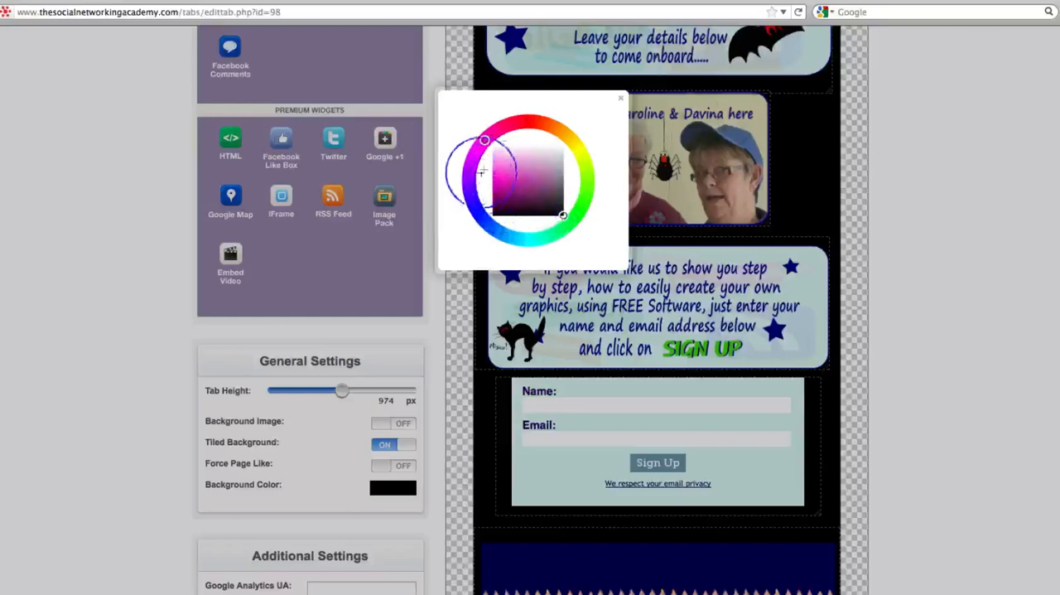
pyautogui.click(504, 192)
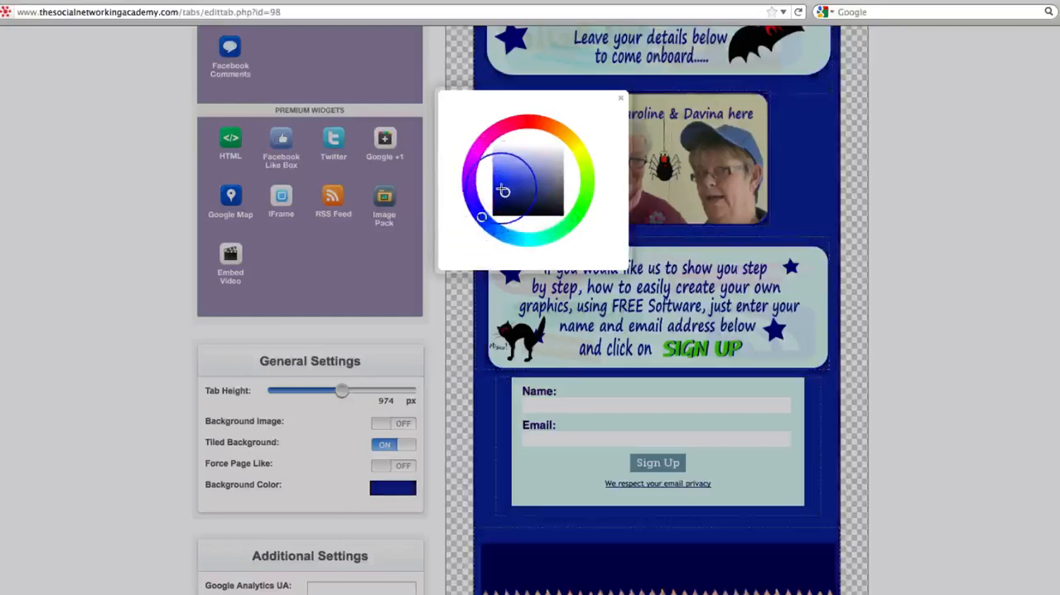
pyautogui.moveTo(504, 191)
pyautogui.mouseDown()
pyautogui.moveTo(506, 180)
pyautogui.moveTo(509, 192)
pyautogui.mouseUp()
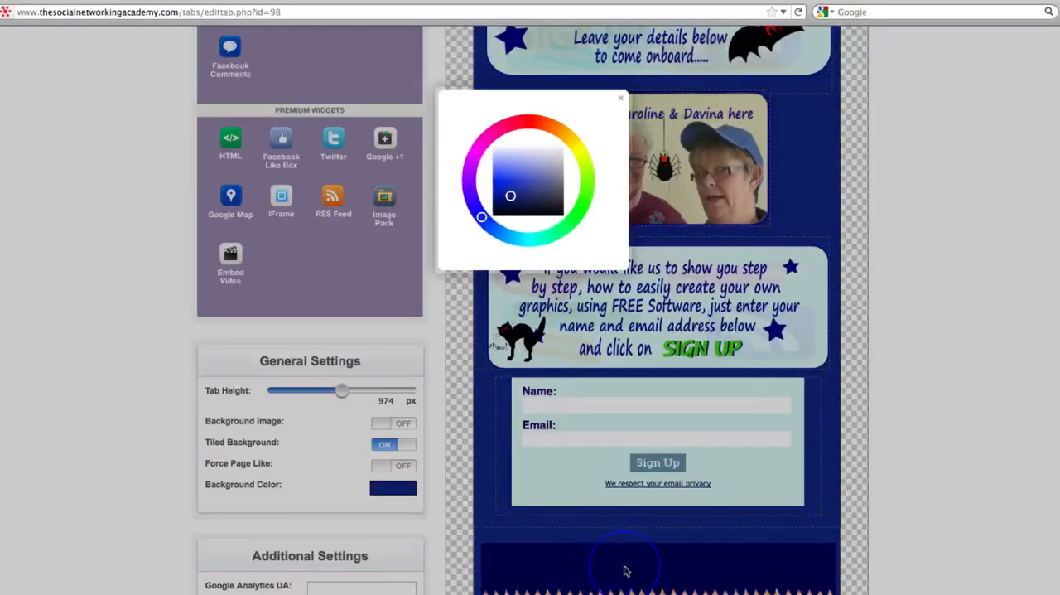
pyautogui.moveTo(510, 197)
pyautogui.mouseDown()
pyautogui.moveTo(519, 200)
pyautogui.moveTo(507, 203)
pyautogui.mouseUp()
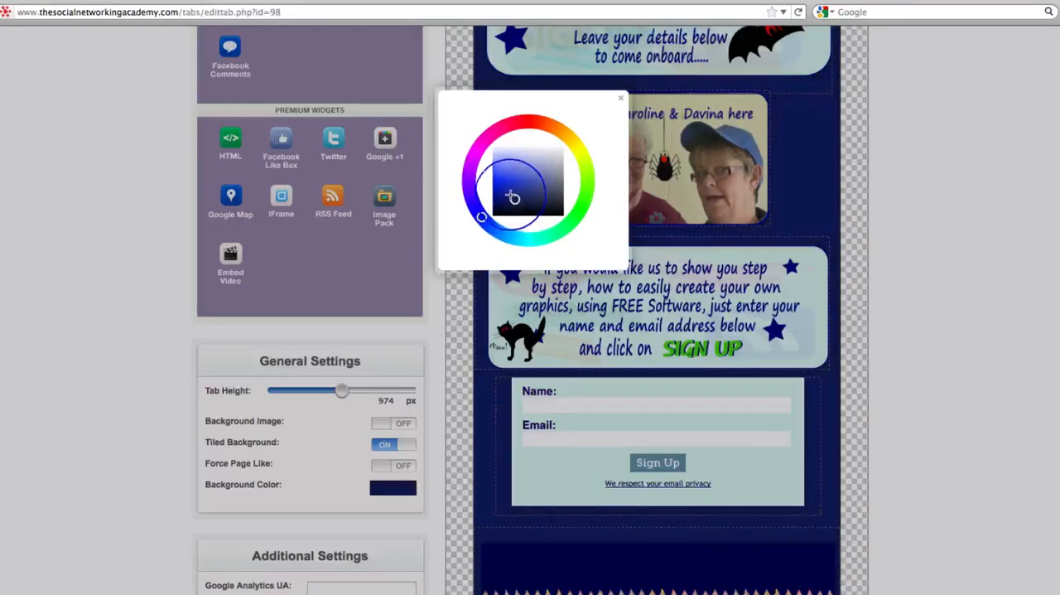
pyautogui.moveTo(508, 194); pyautogui.dragTo(504, 200)
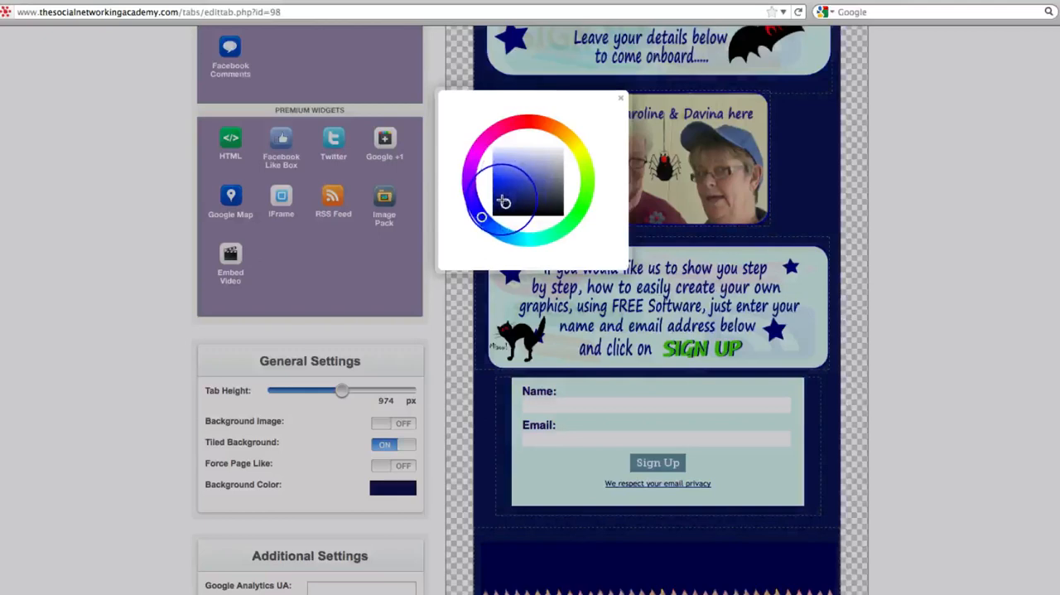
pyautogui.click(622, 102)
# Check the layout against the navy background and nudge the opt-in form slightly down within the gap above the footer
pyautogui.scroll(-3, 1019, 338)
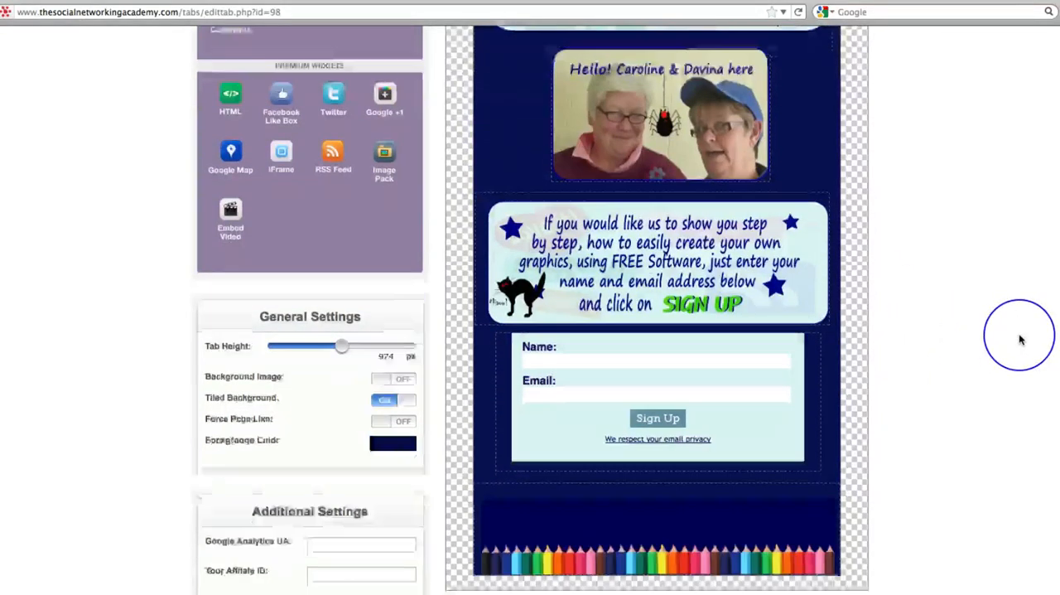
pyautogui.scroll(10, 1020, 339)
pyautogui.scroll(-10, 1020, 339)
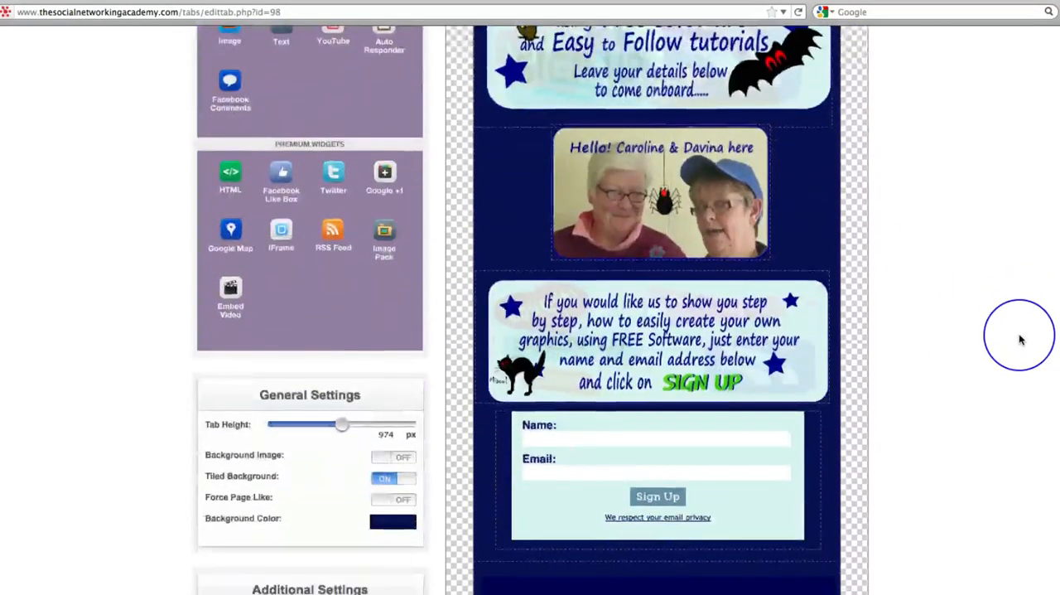
pyautogui.scroll(7, 1019, 338)
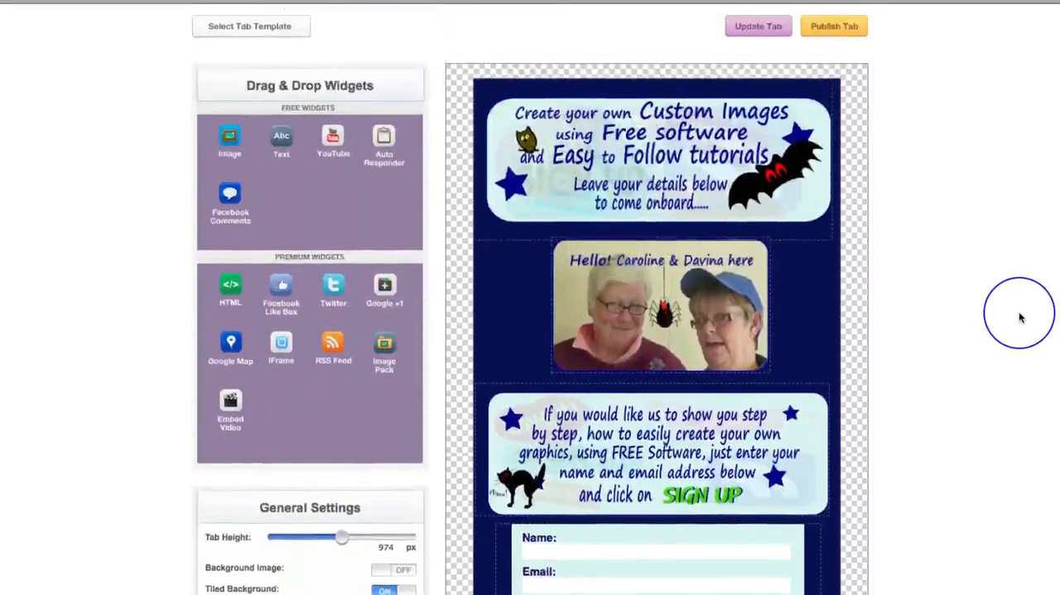
pyautogui.scroll(-8, 1020, 318)
pyautogui.scroll(2, 1018, 315)
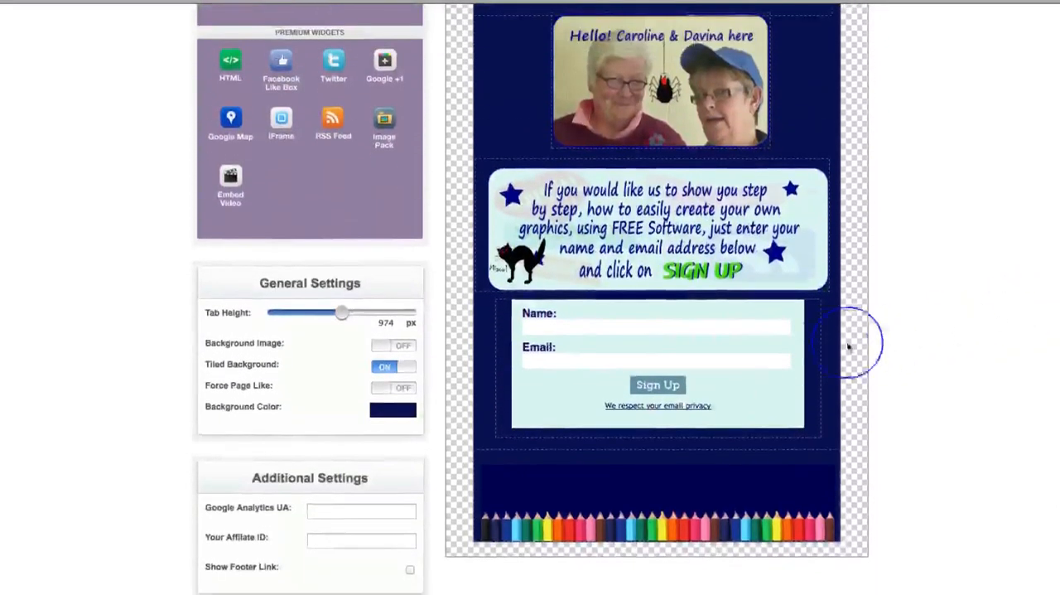
pyautogui.moveTo(766, 358)
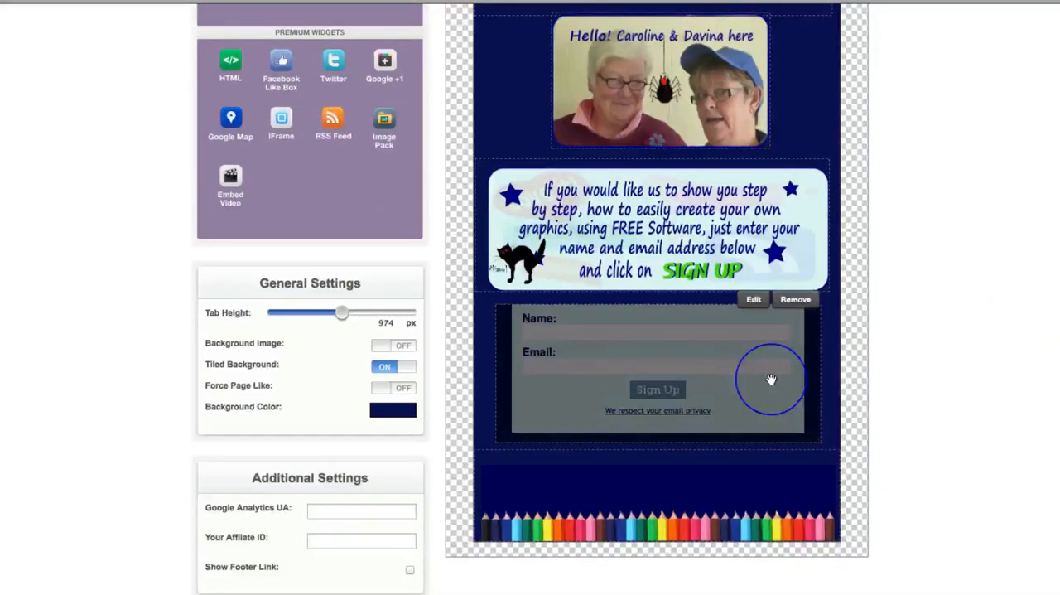
# Examine the Google Analytics UA, affiliate ID and footer link options in the additional settings
pyautogui.scroll(5, 954, 394)
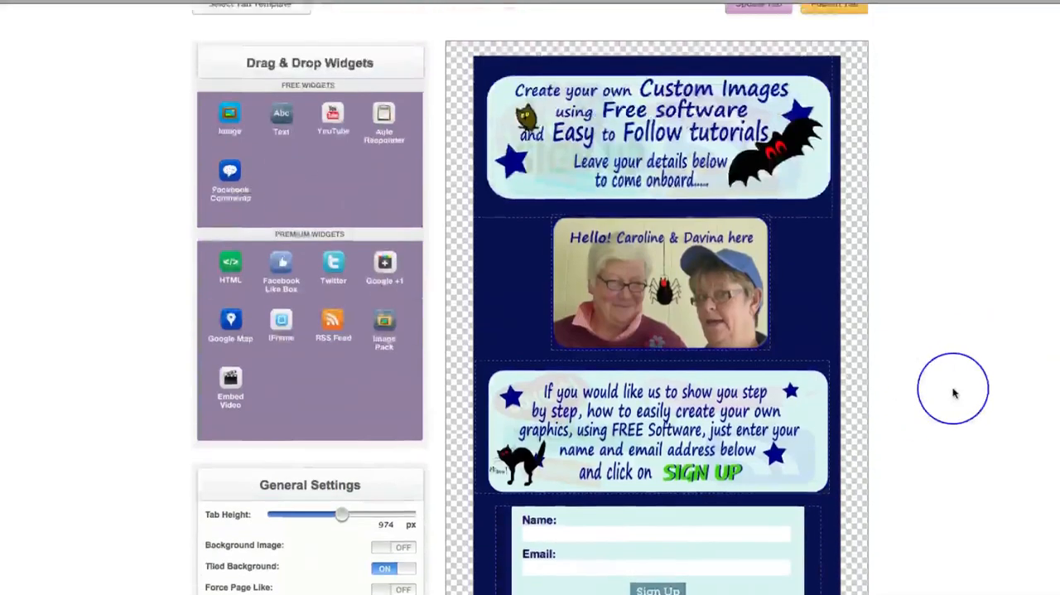
pyautogui.scroll(-6, 954, 394)
pyautogui.scroll(1, 953, 393)
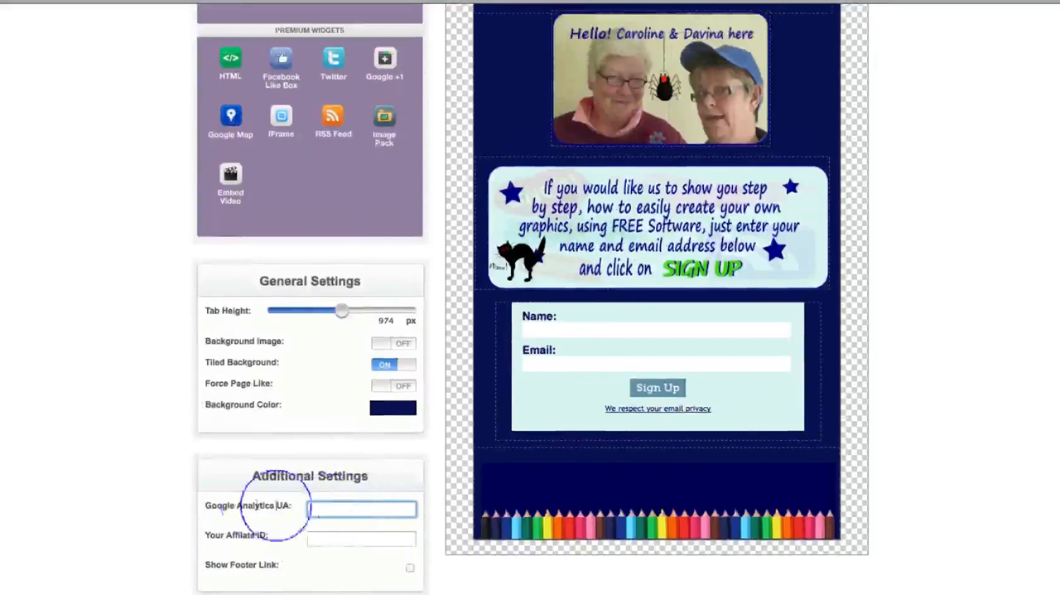
pyautogui.scroll(-1, 352, 511)
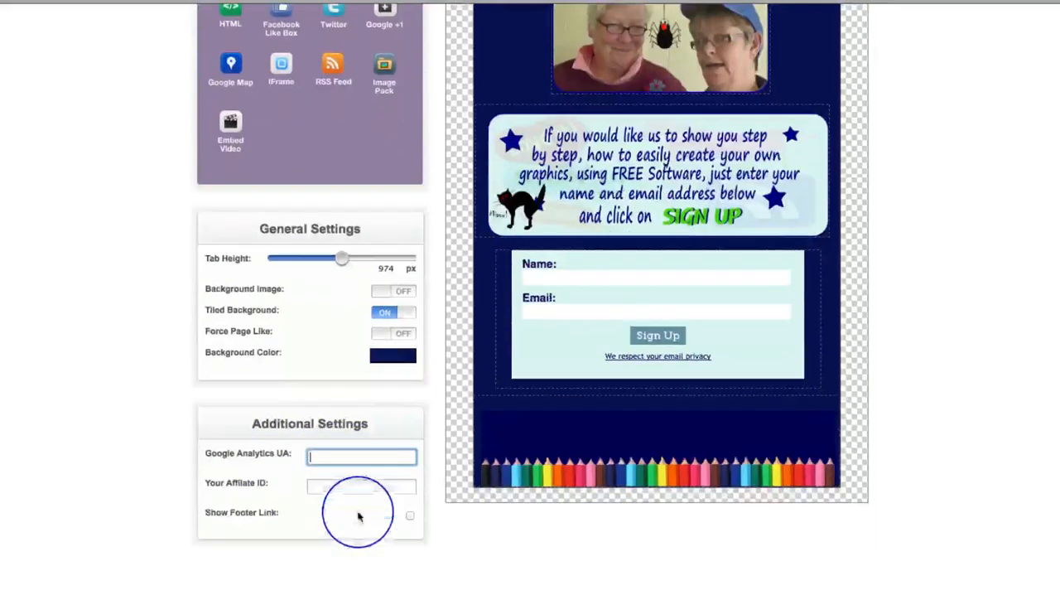
pyautogui.click(356, 486)
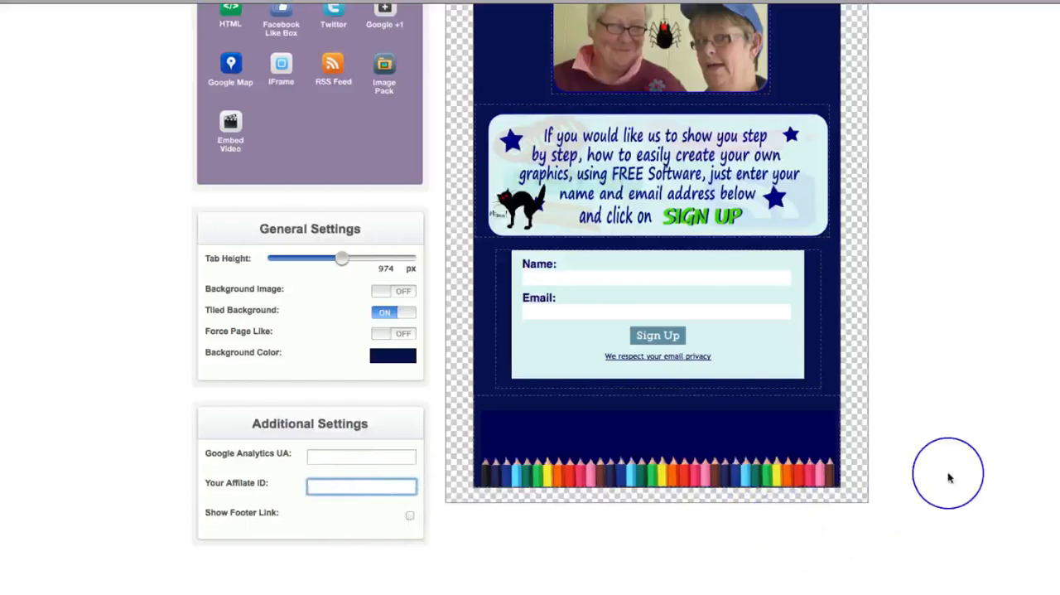
# Check the finished tab from top to bottom and save its changes by updating the tab
pyautogui.scroll(3, 949, 476)
pyautogui.scroll(3, 948, 476)
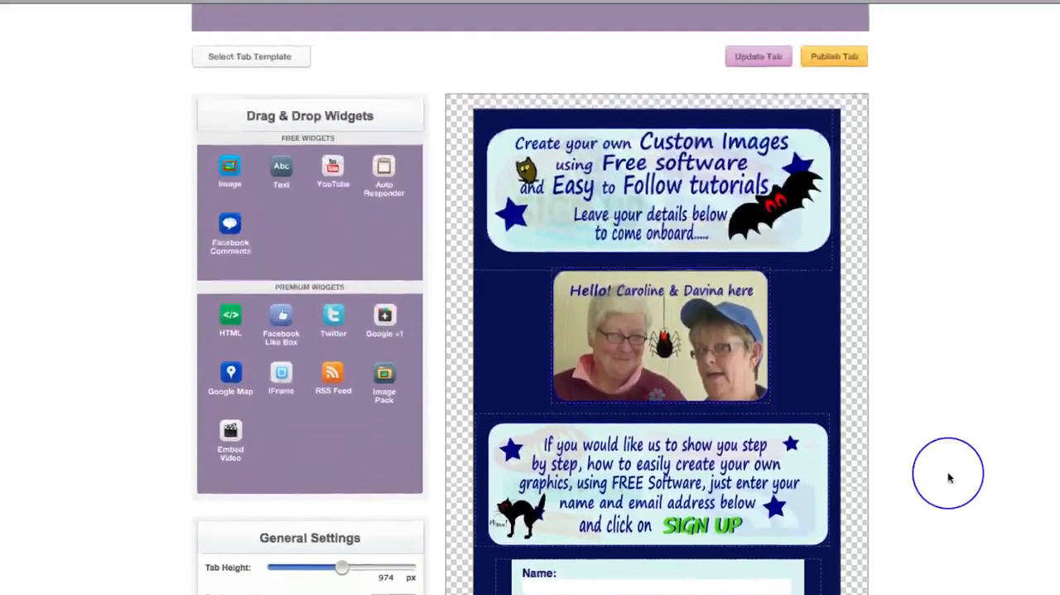
pyautogui.scroll(-5, 948, 477)
pyautogui.scroll(-1, 948, 477)
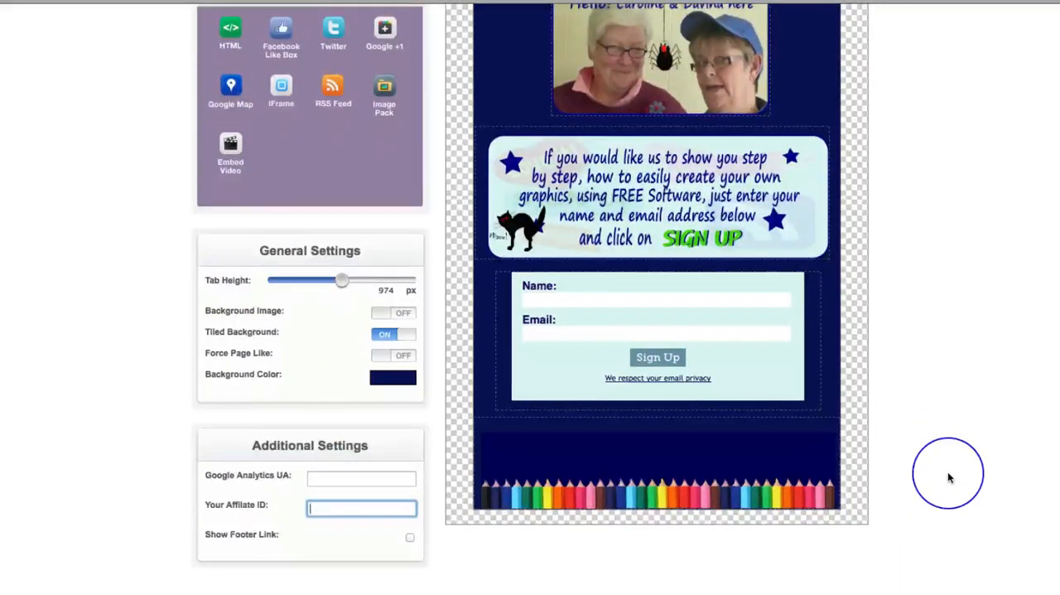
pyautogui.scroll(6, 950, 477)
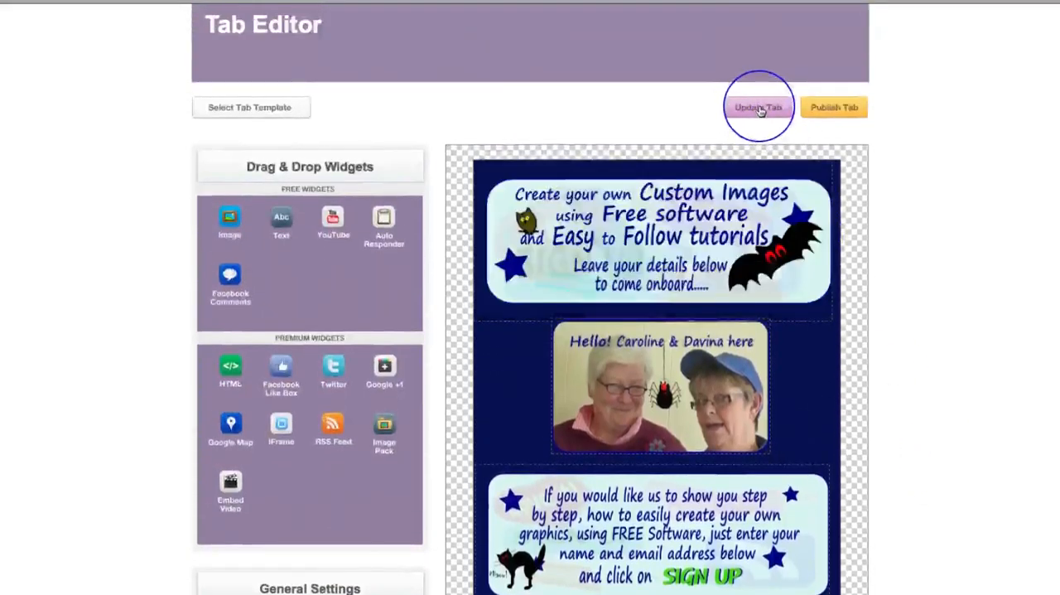
pyautogui.click(759, 108)
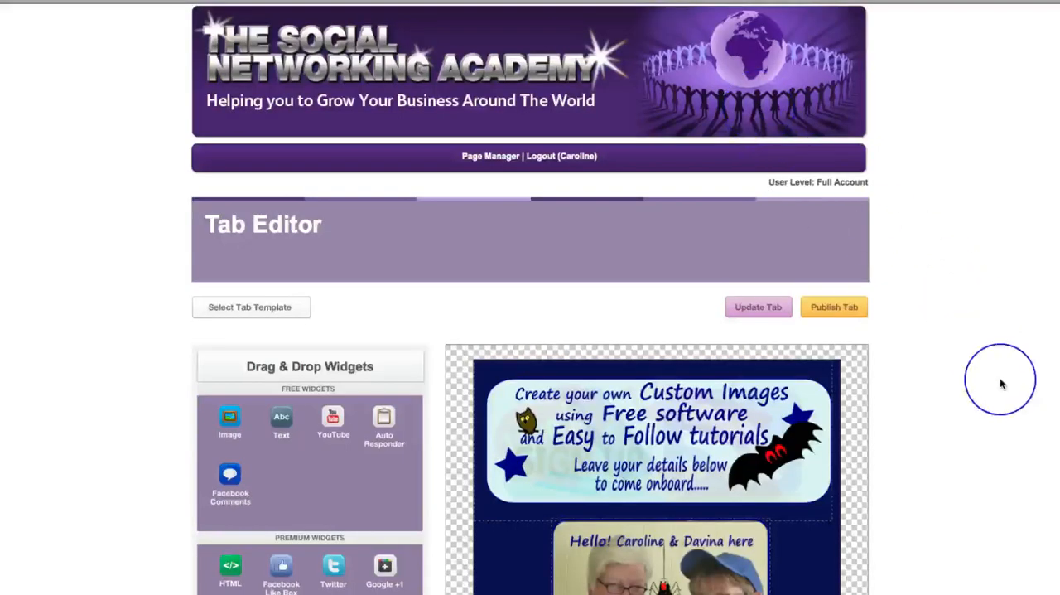
# Look over the updated tab from header to footer and return to the publishing option
pyautogui.scroll(-6, 1001, 384)
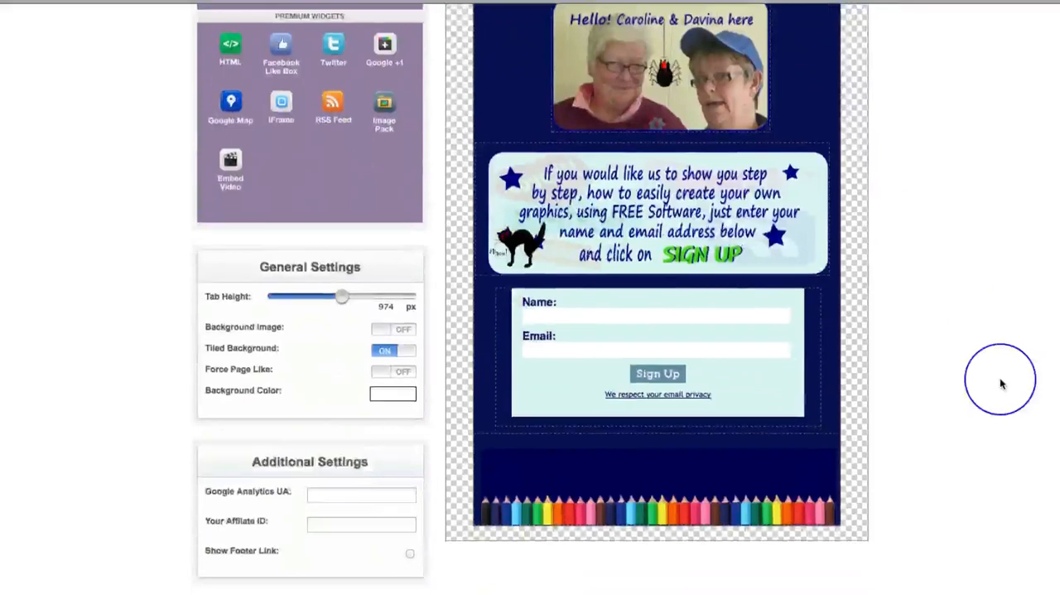
pyautogui.scroll(5, 1001, 384)
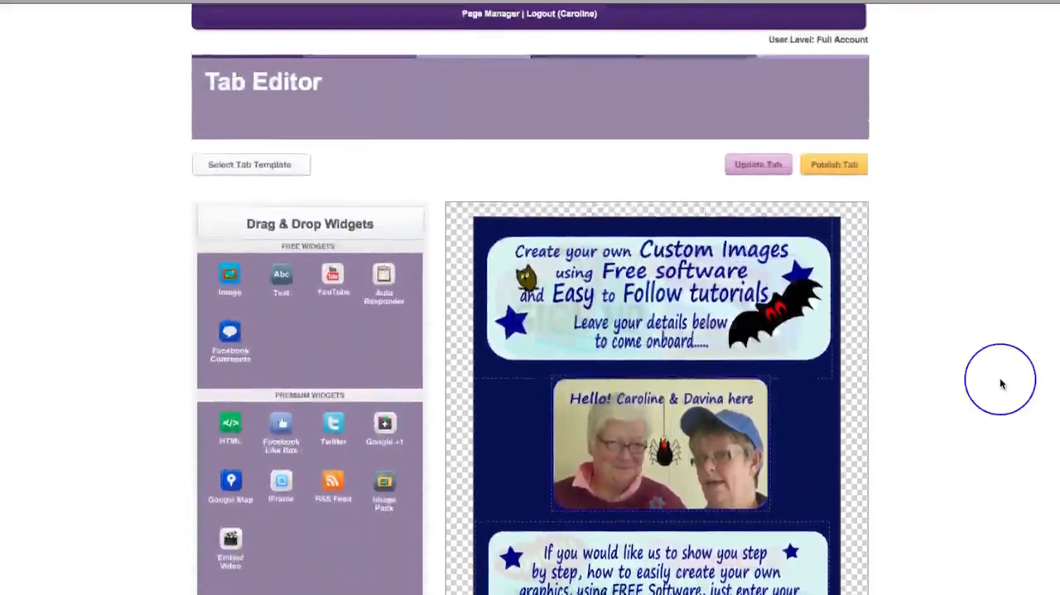
pyautogui.scroll(-3, 1001, 384)
pyautogui.scroll(-2, 1001, 384)
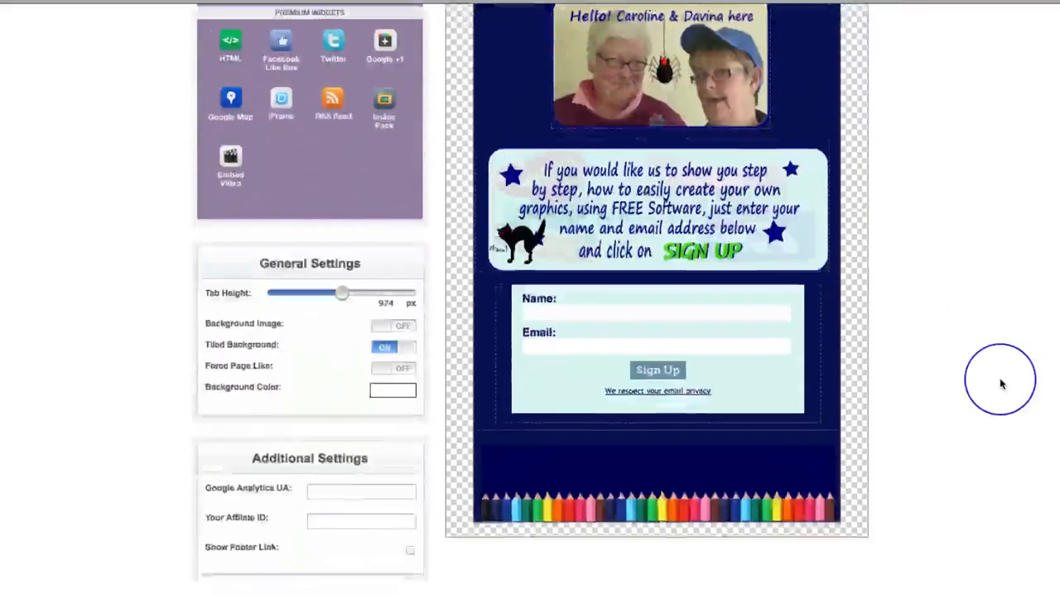
pyautogui.scroll(4, 1001, 384)
pyautogui.scroll(1, 1001, 384)
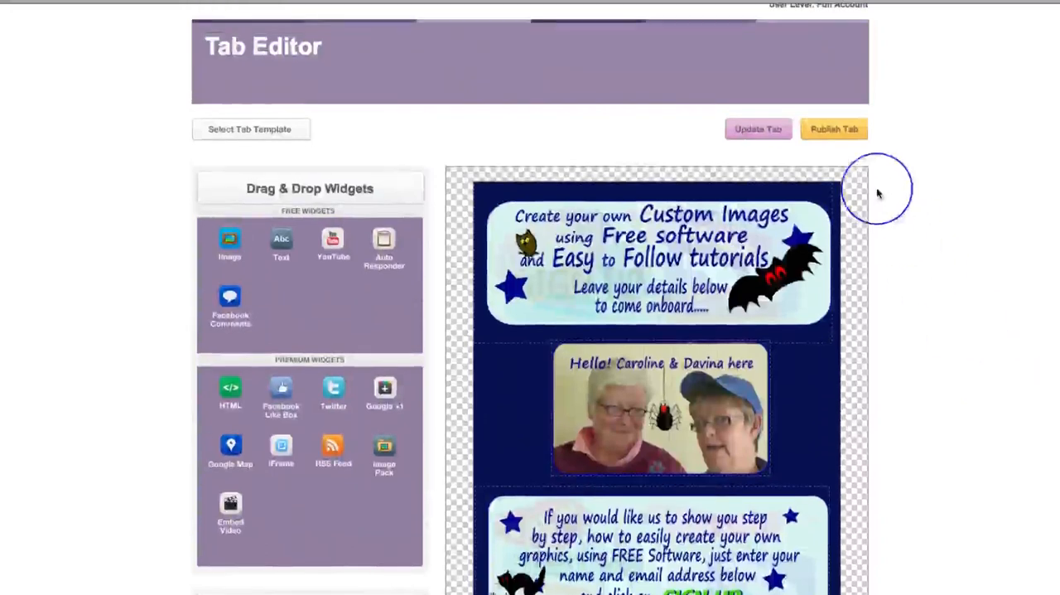
# Publish the tab by adding The Social Networking Academy (Welcome) application to the Free Graphic Design Tutorials page
pyautogui.click(831, 131)
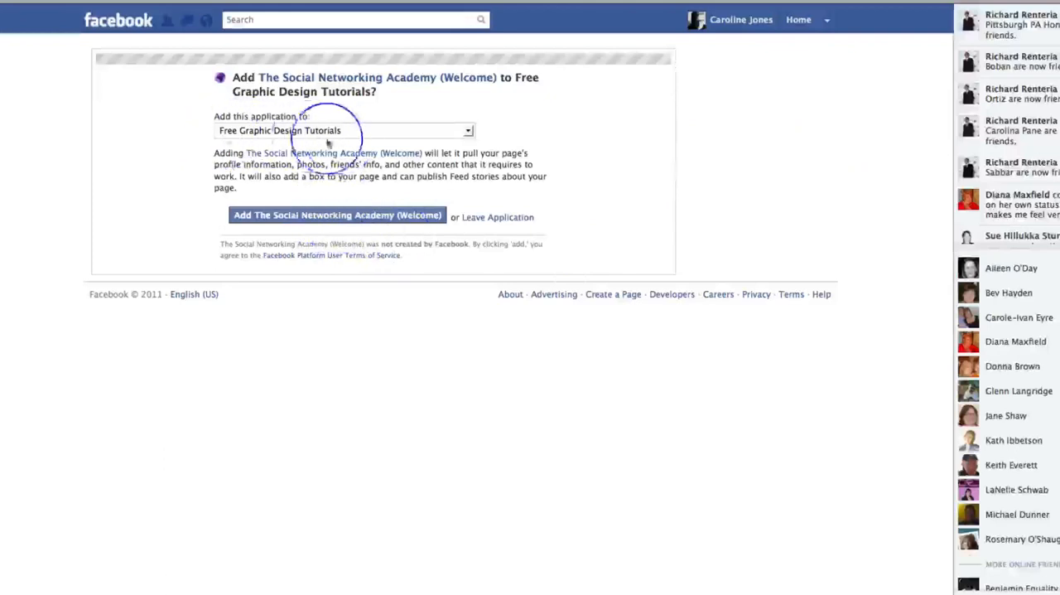
pyautogui.click(317, 219)
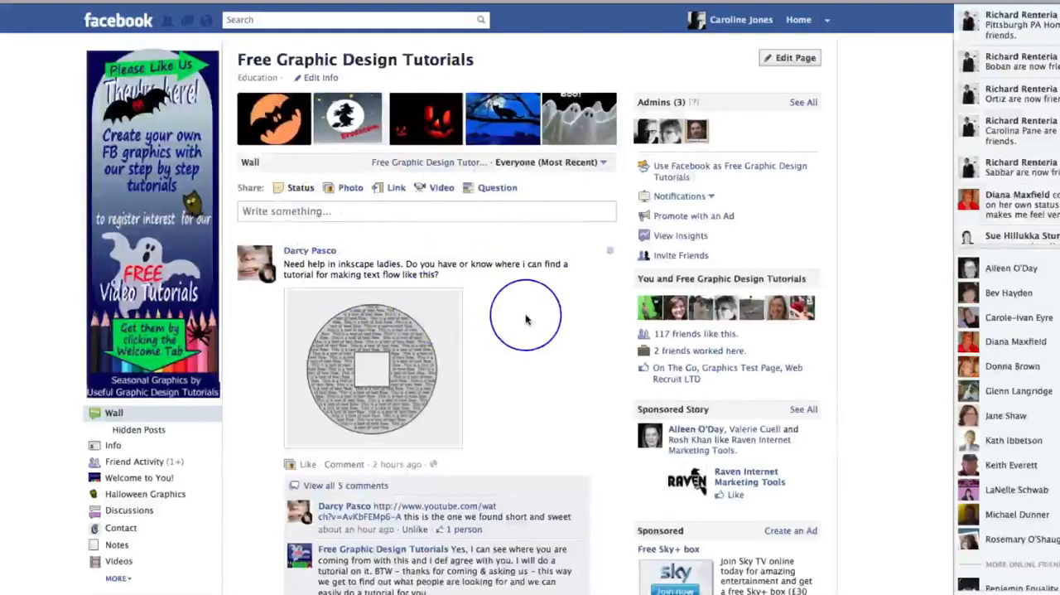
# Expand the Facebook page's full list of sections and open the newly added Welcome tab
pyautogui.scroll(-2, 525, 313)
pyautogui.scroll(-5, 526, 313)
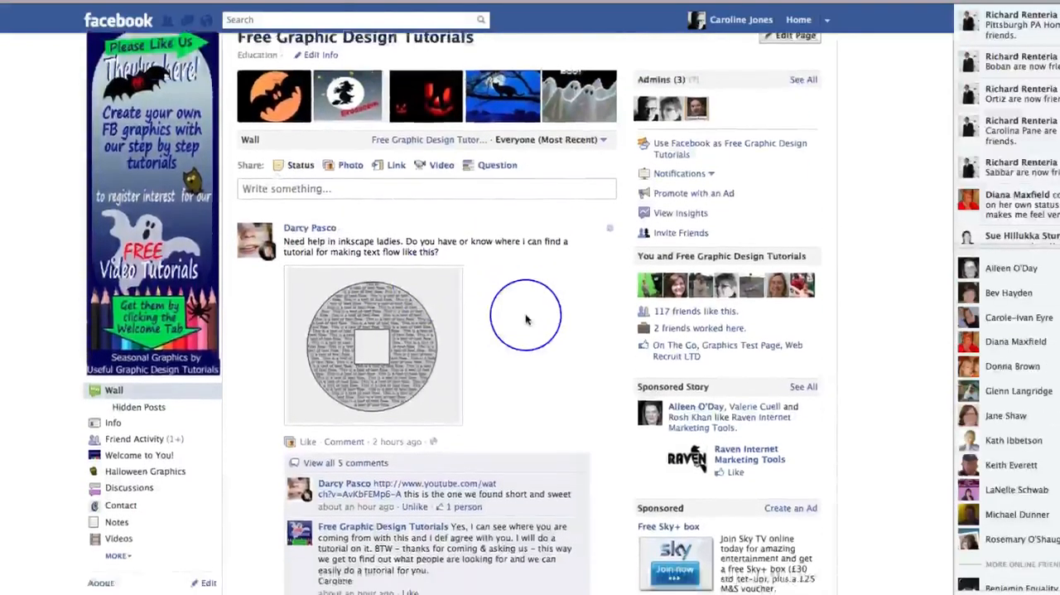
pyautogui.click(117, 336)
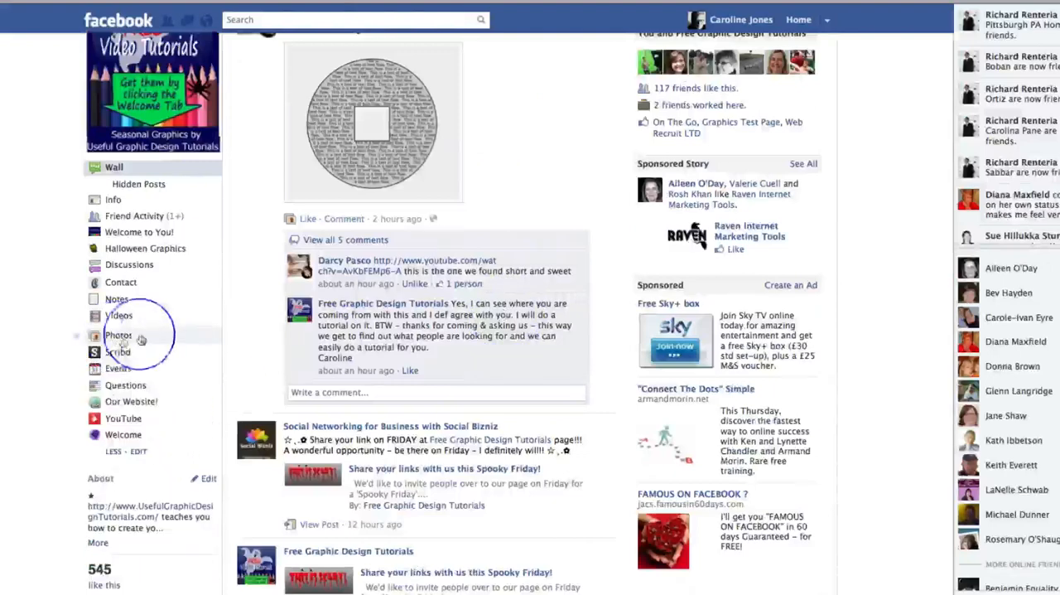
pyautogui.click(117, 436)
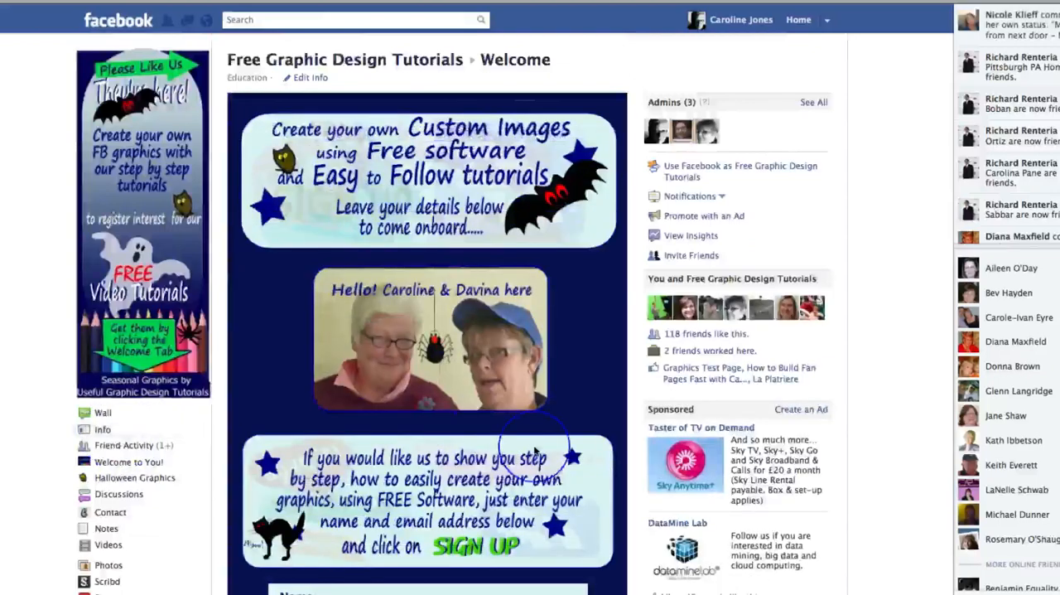
# Check the published Welcome tab down to its footer and test that the opt-in form's Name and Email fields accept focus
pyautogui.scroll(-6, 753, 450)
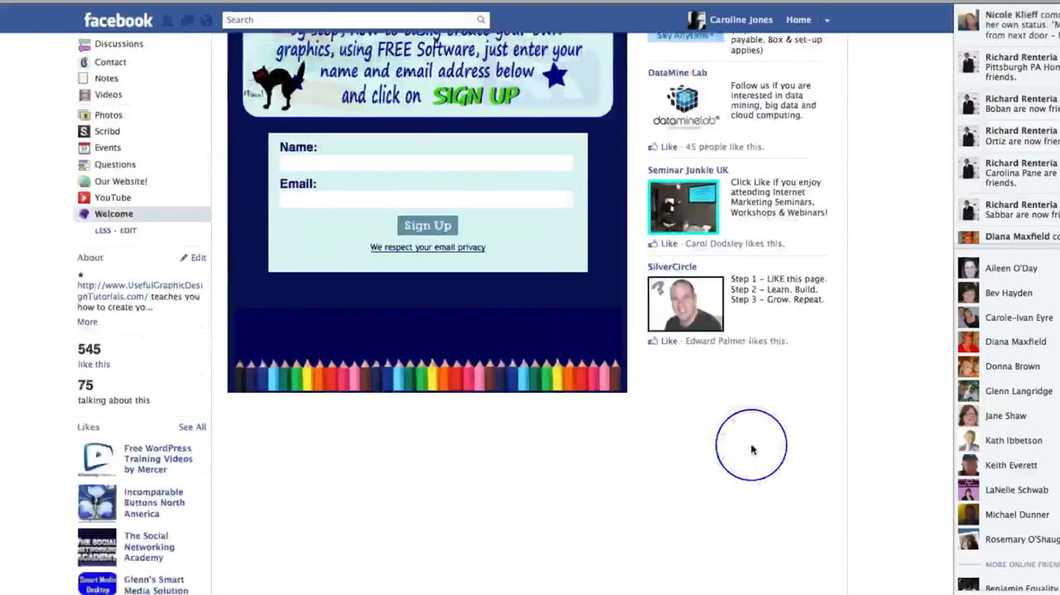
pyautogui.scroll(6, 753, 450)
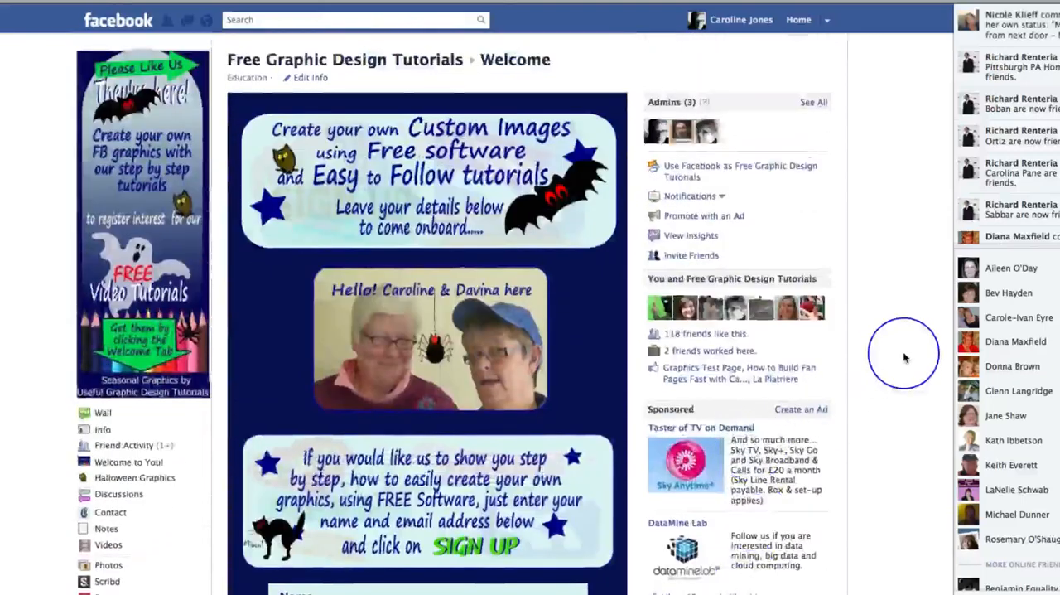
pyautogui.scroll(-4, 577, 287)
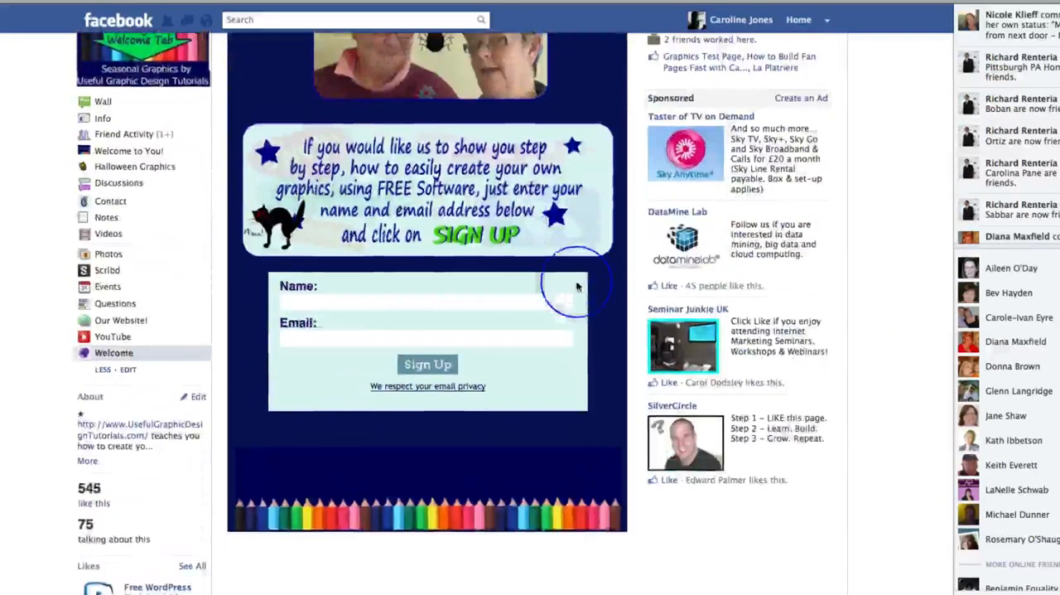
pyautogui.click(322, 301)
pyautogui.click(326, 338)
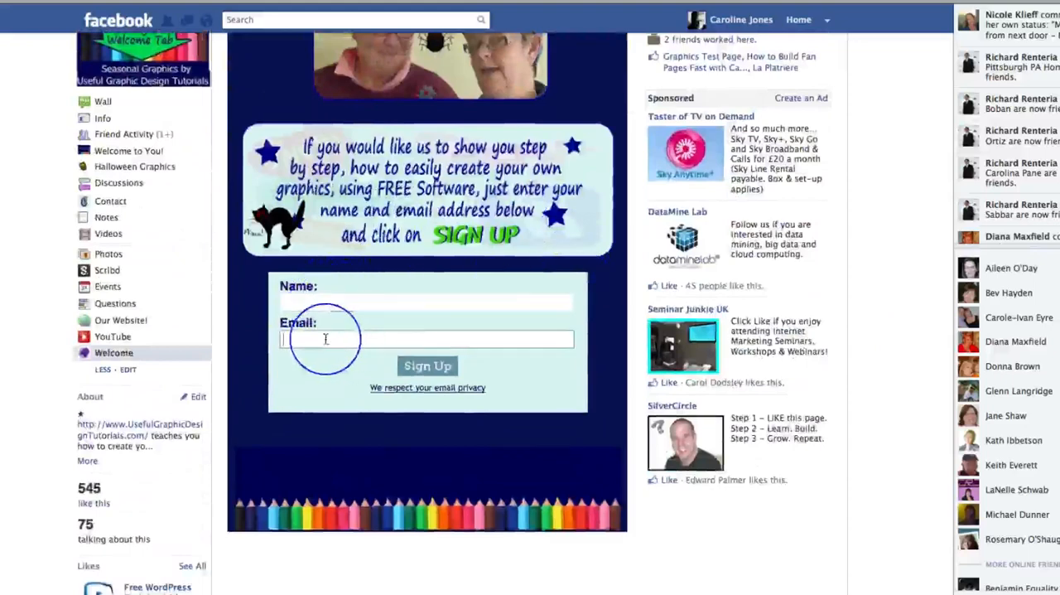
pyautogui.click(317, 300)
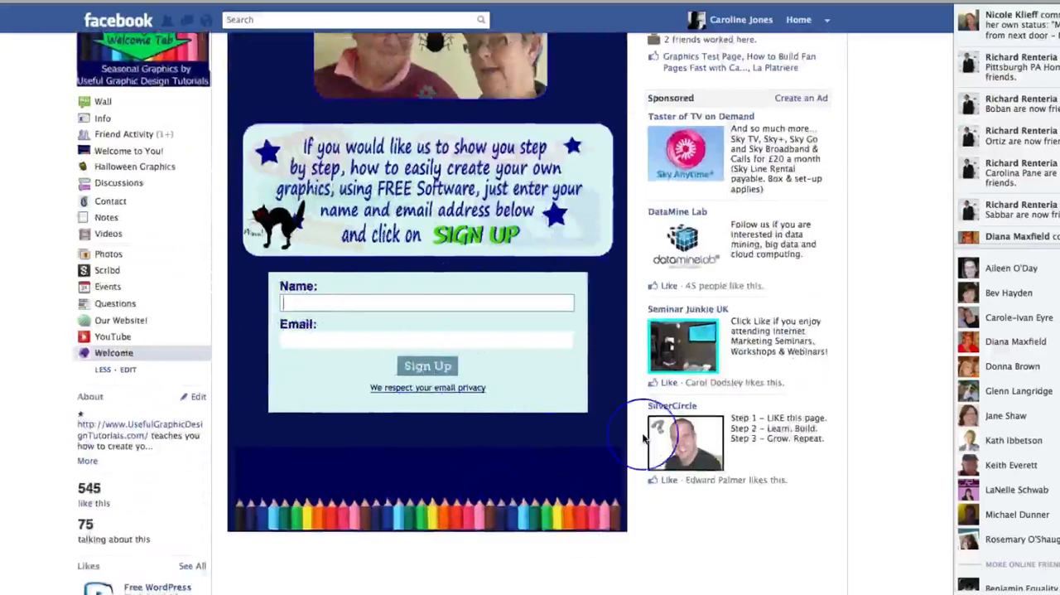
# Review the live Welcome tab's header, photo, sign-up message, opt-in form and pencil footer against the navy background
pyautogui.scroll(5, 644, 437)
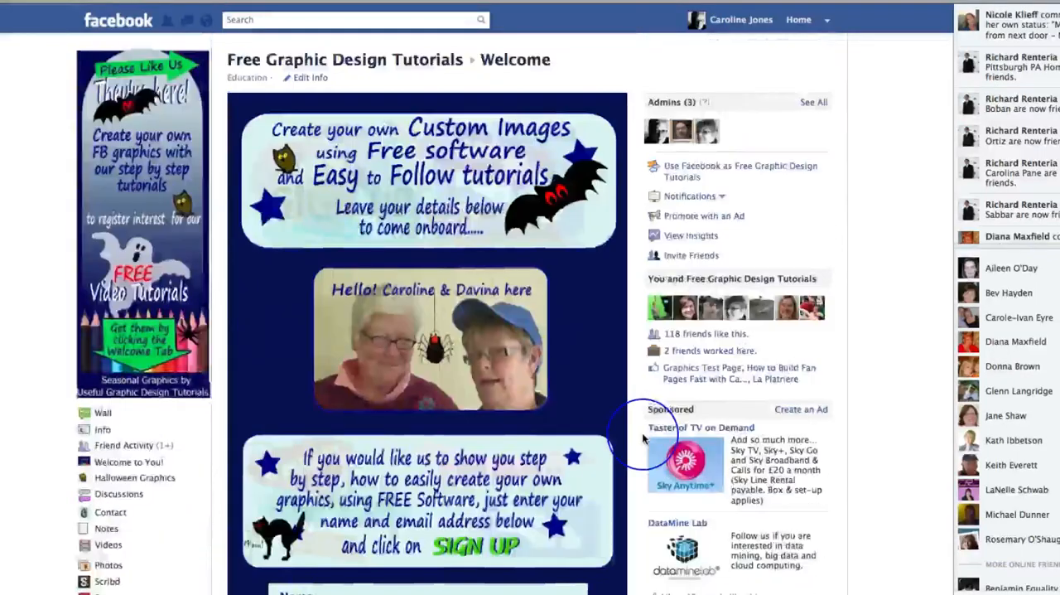
pyautogui.scroll(-6, 642, 433)
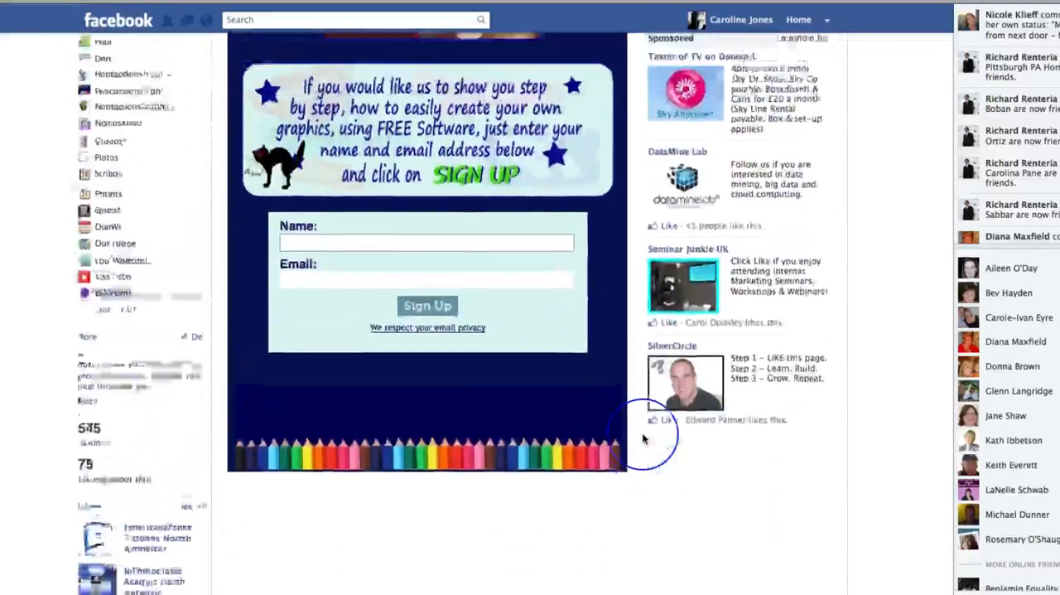
pyautogui.scroll(6, 643, 437)
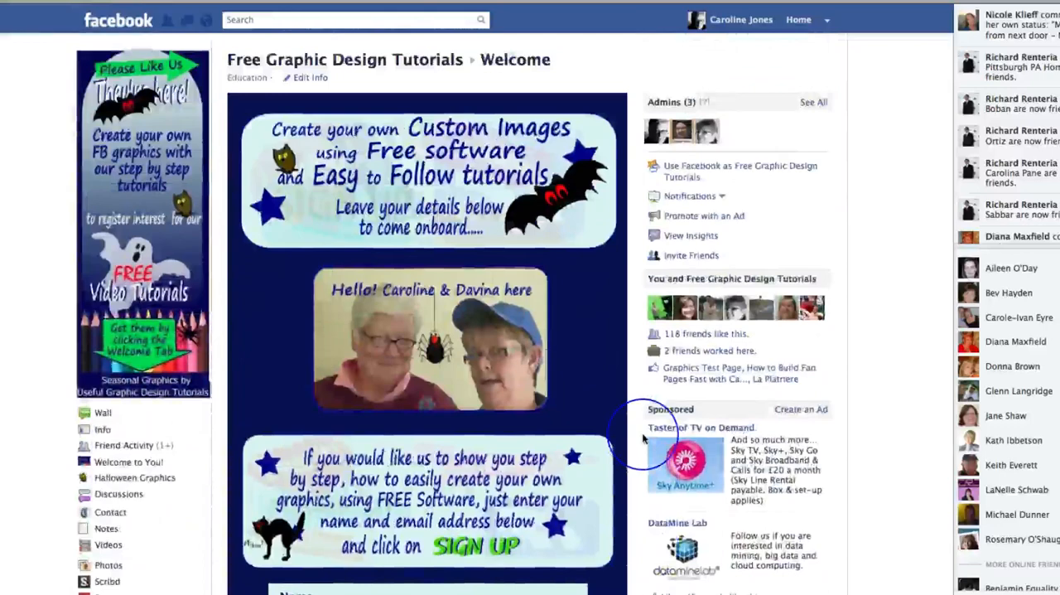
pyautogui.scroll(-3, 642, 432)
pyautogui.scroll(3, 646, 435)
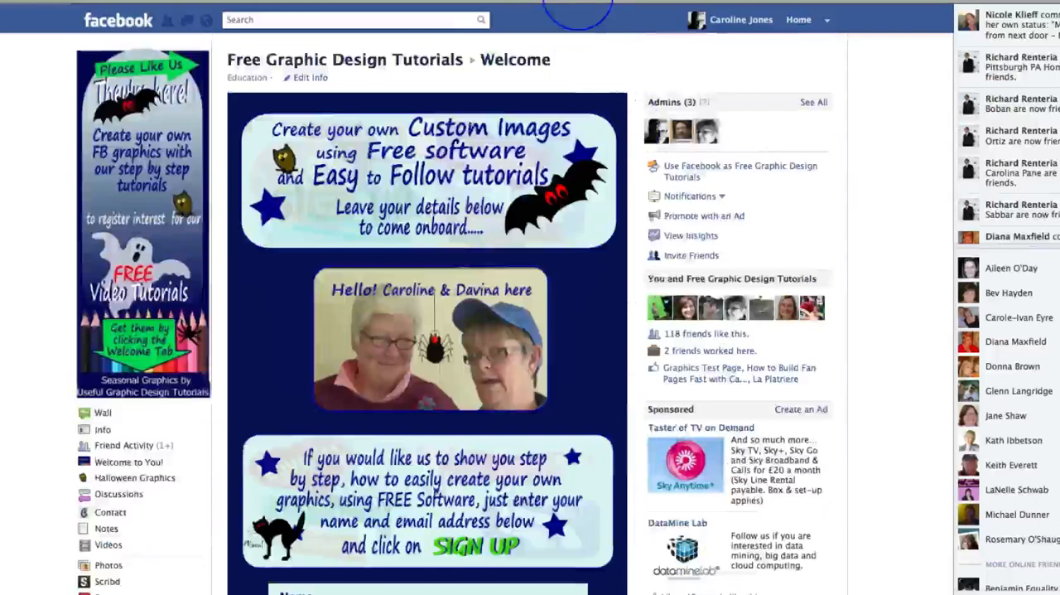
pyautogui.scroll(-5, 562, 163)
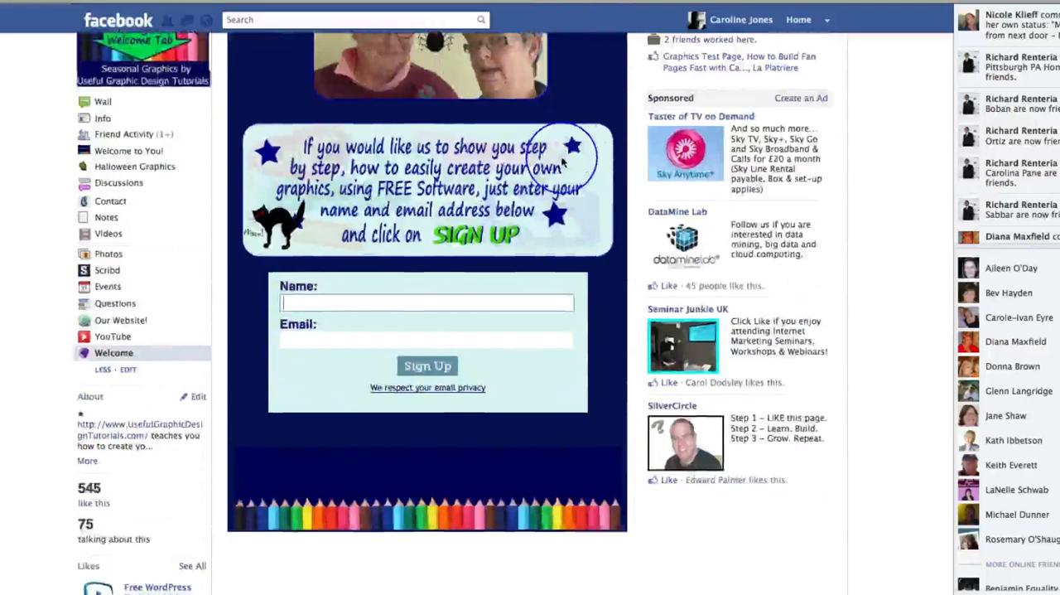
pyautogui.scroll(5, 561, 163)
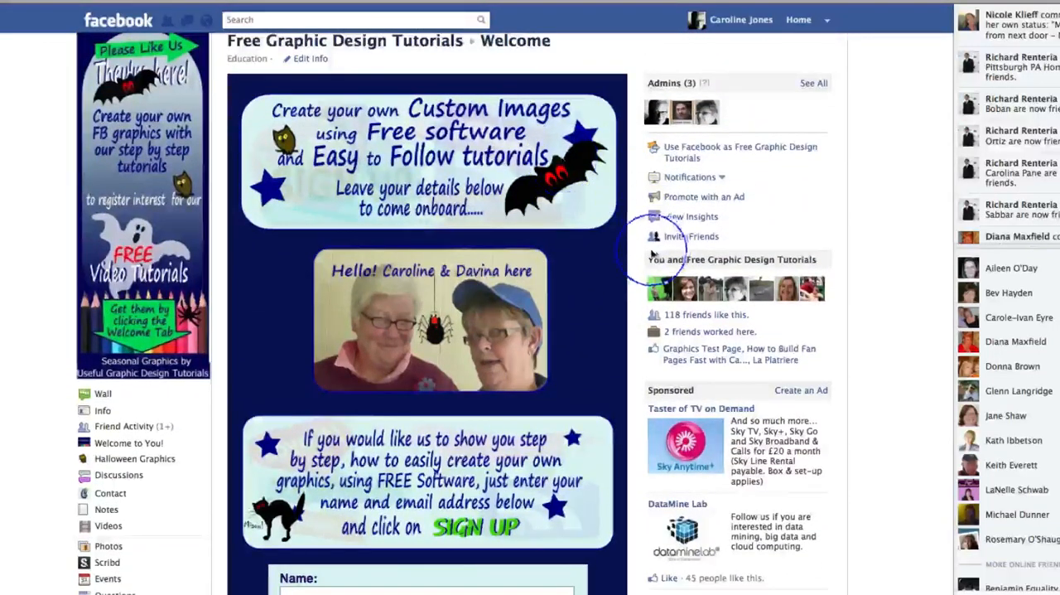
pyautogui.scroll(-5, 617, 266)
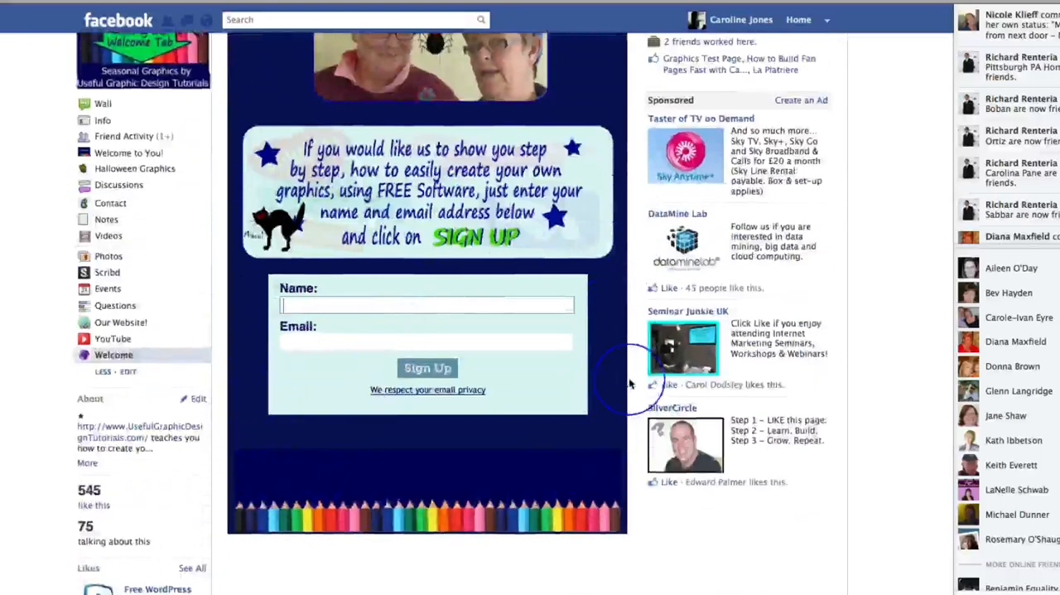
pyautogui.scroll(5, 634, 414)
pyautogui.scroll(1, 629, 383)
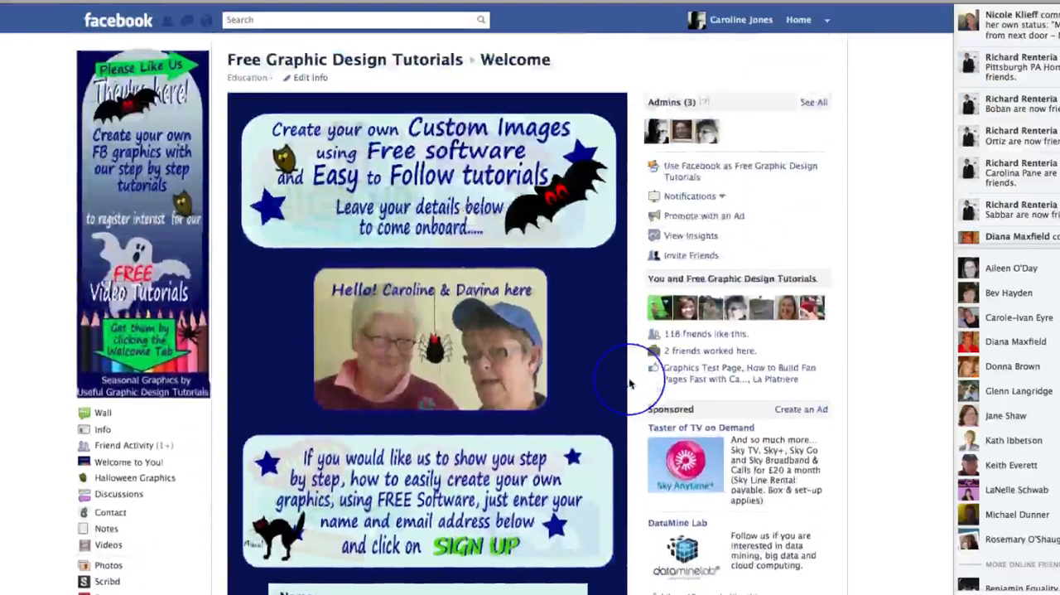
pyautogui.scroll(-3, 629, 384)
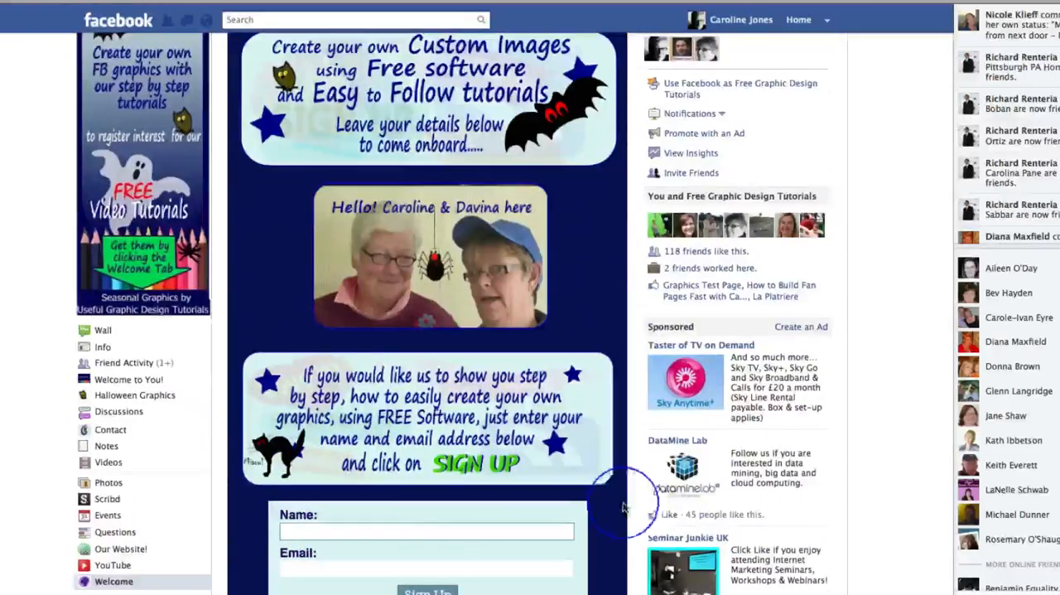
pyautogui.scroll(-4, 620, 298)
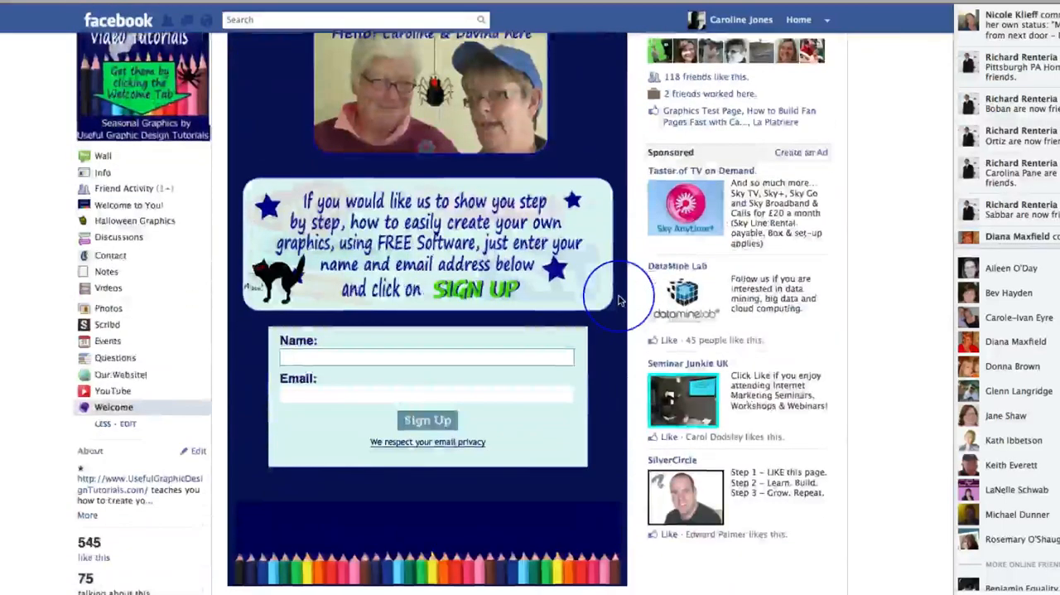
pyautogui.scroll(6, 620, 300)
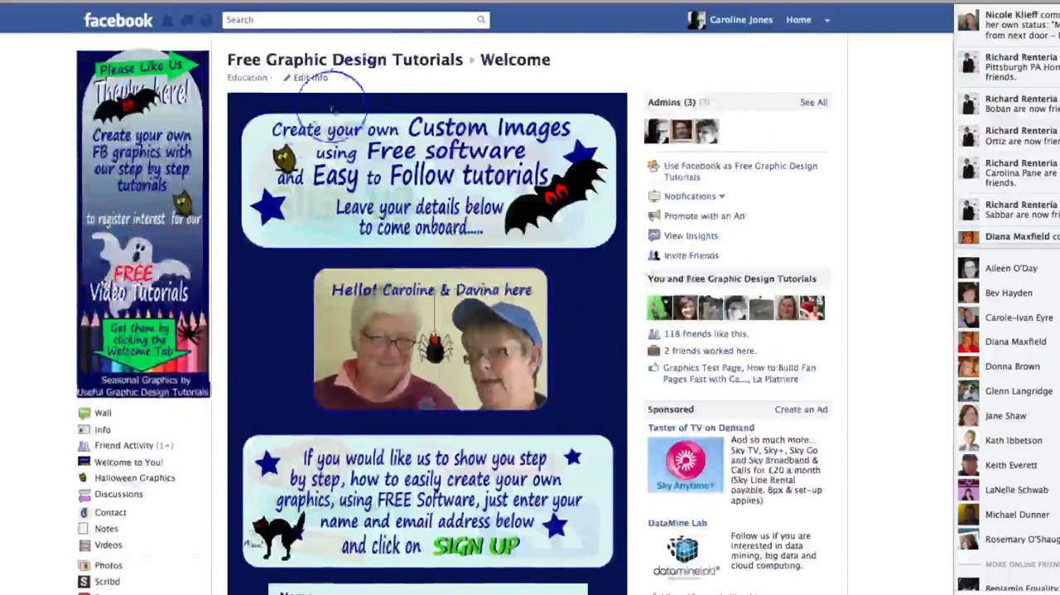
pyautogui.scroll(-3, 639, 386)
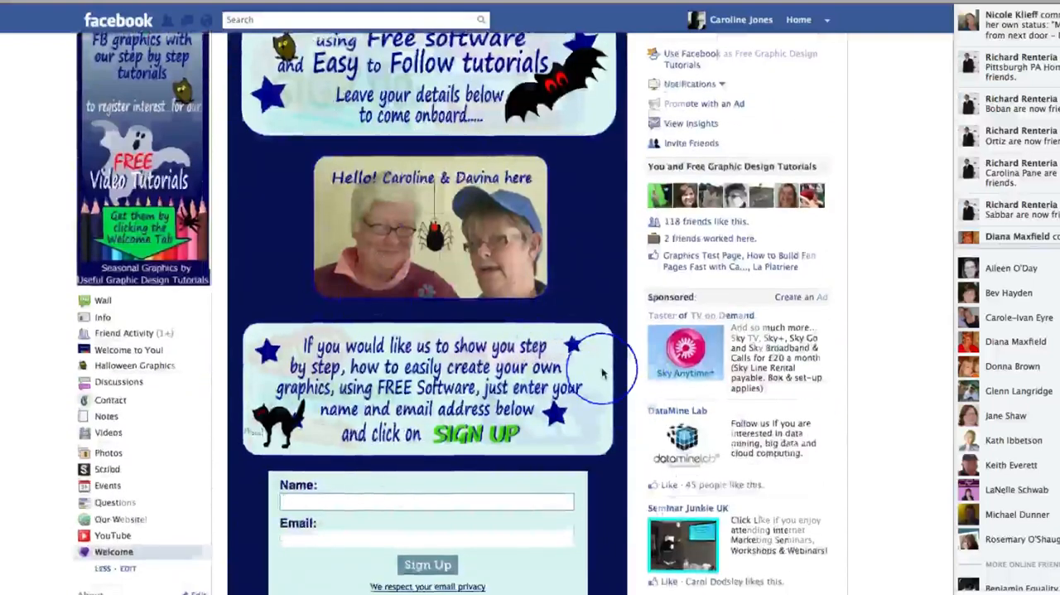
pyautogui.scroll(-3, 603, 373)
pyautogui.scroll(6, 603, 369)
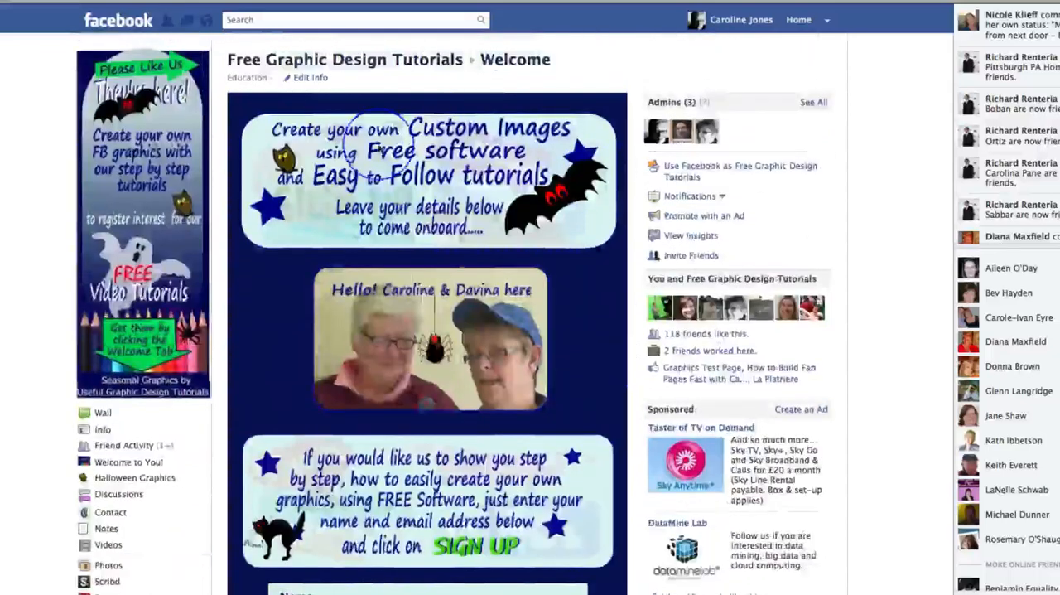
pyautogui.scroll(-9, 604, 370)
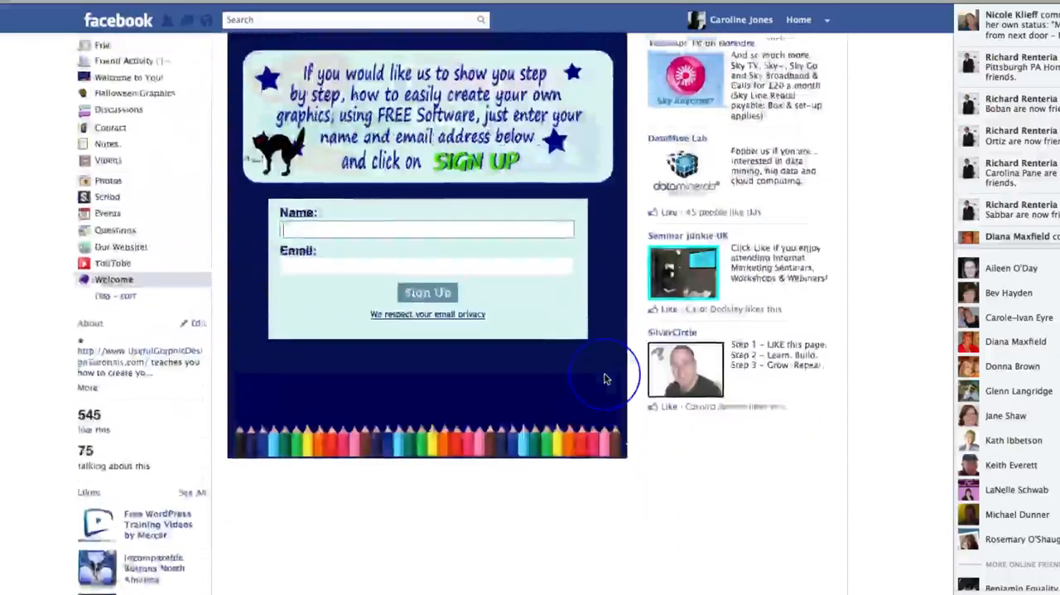
pyautogui.scroll(9, 613, 207)
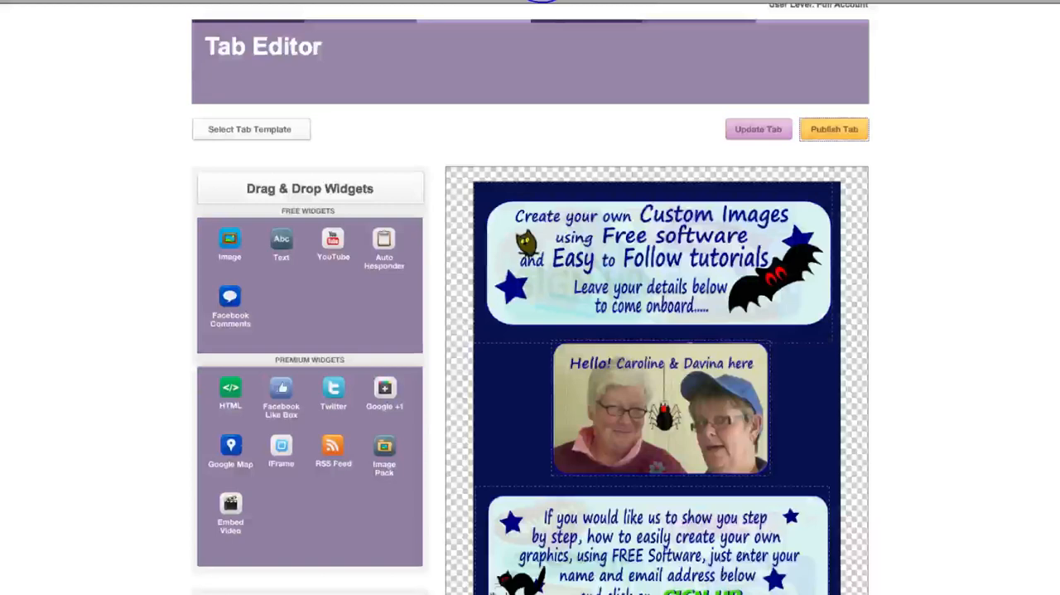
# Return to the Tab Editor and look over a blank tab's widgets, general settings and additional settings
pyautogui.scroll(3, 587, 47)
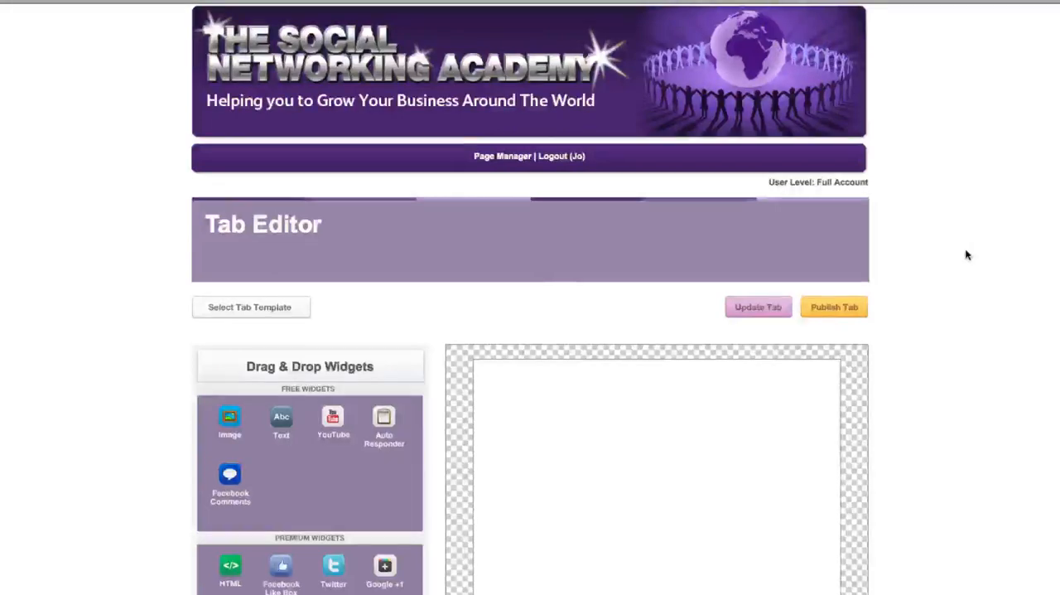
pyautogui.scroll(-7, 967, 255)
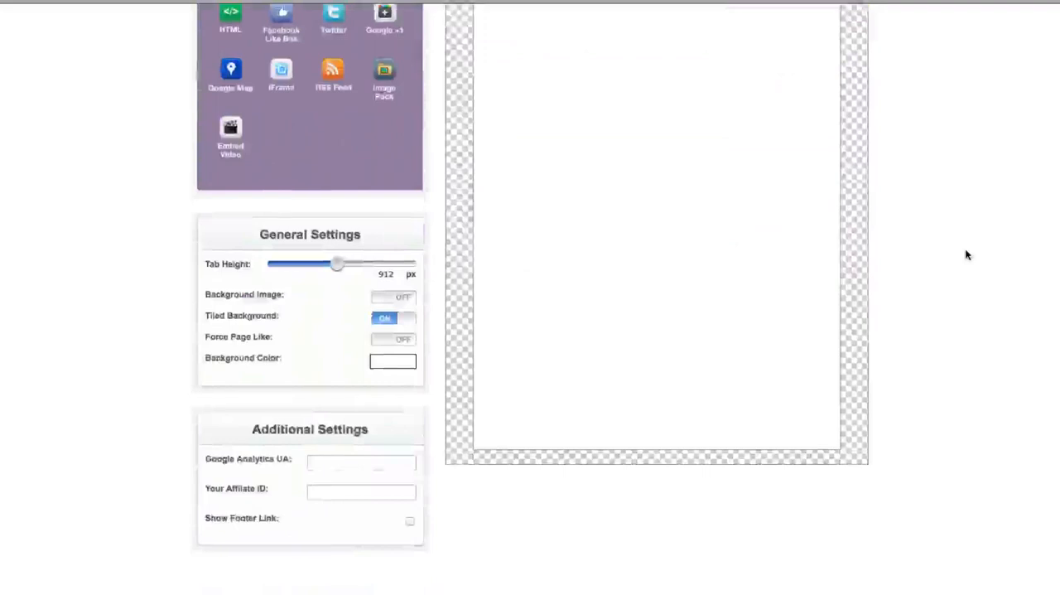
pyautogui.scroll(7, 966, 255)
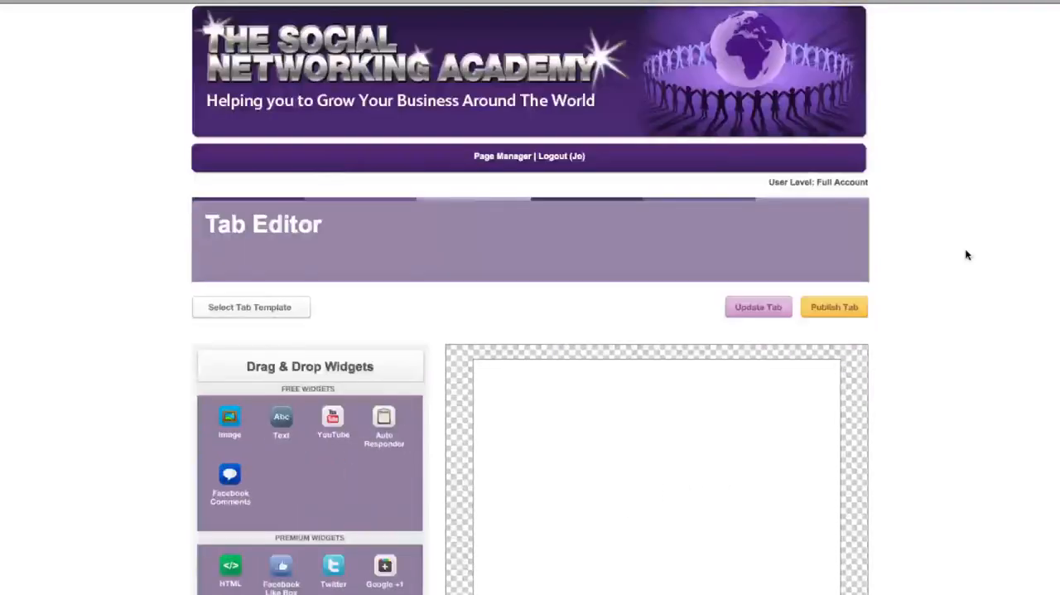